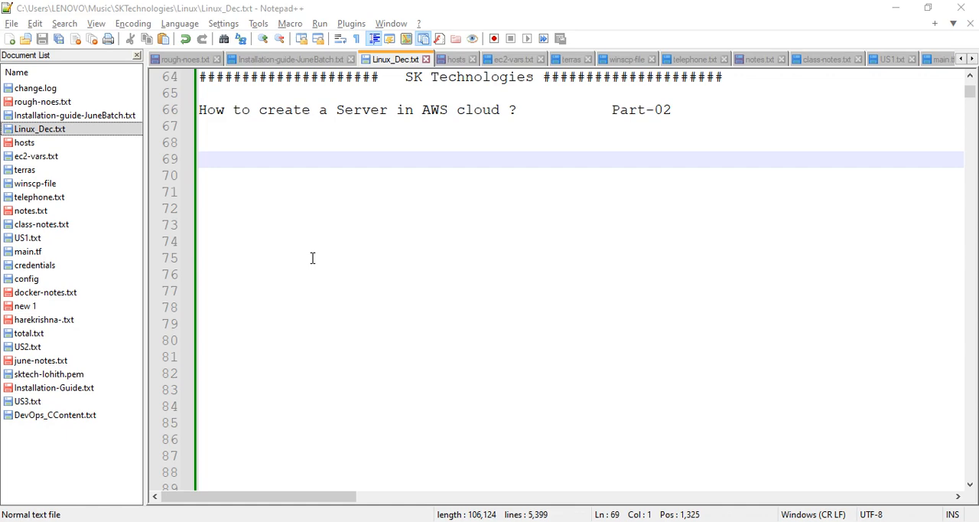
Copy the "3. Launch Instance" line from Stage-2 to line 69, below the Part-02 heading
scroll(312, 258, "up", 7)
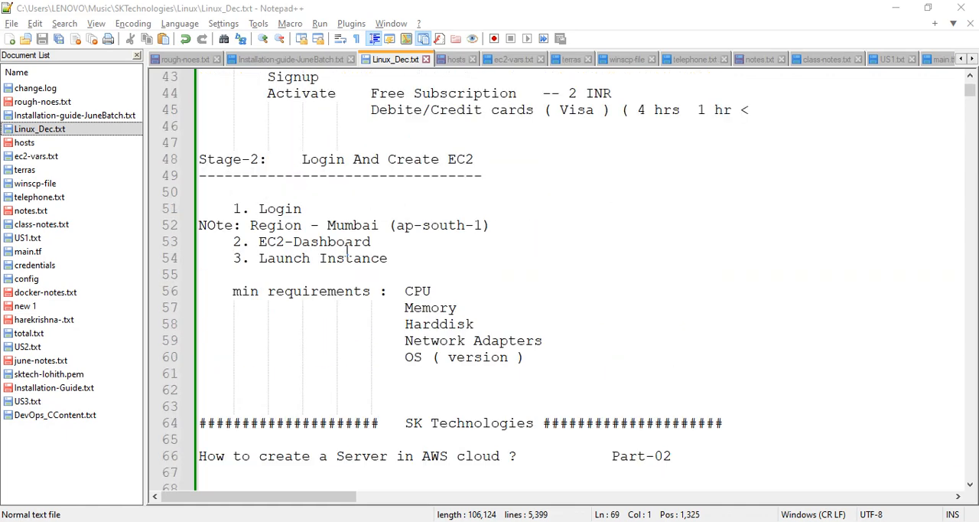
left_click_drag(399, 260, 236, 254)
key("ctrl+c")
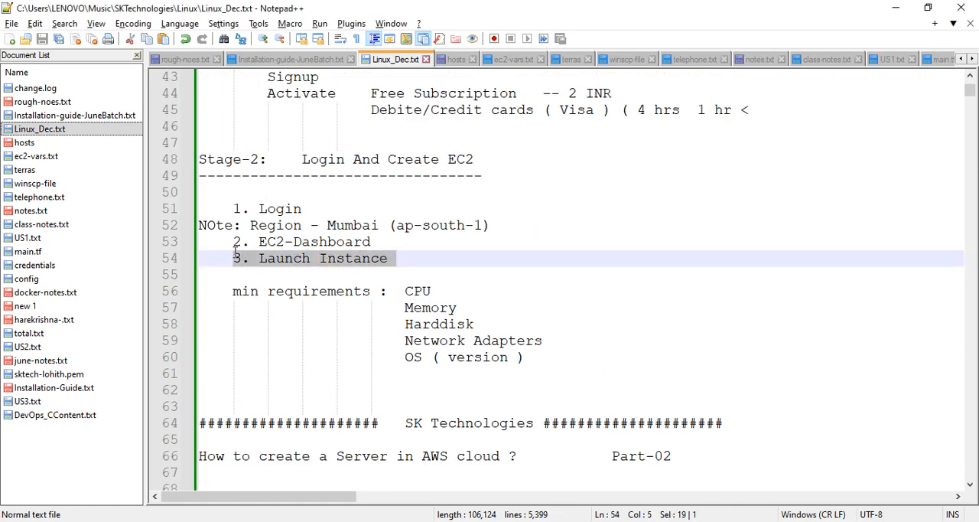
scroll(244, 260, "down", 5)
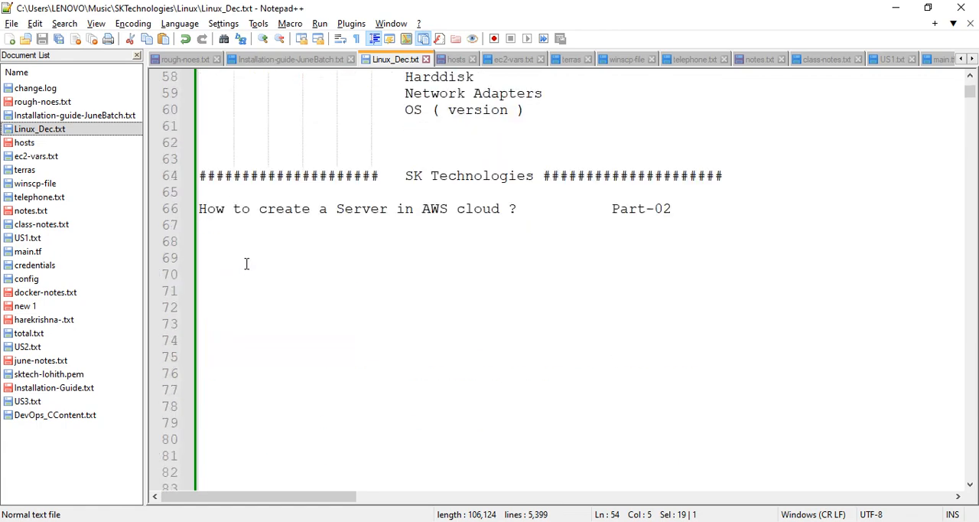
left_click(246, 264)
key("ctrl+v")
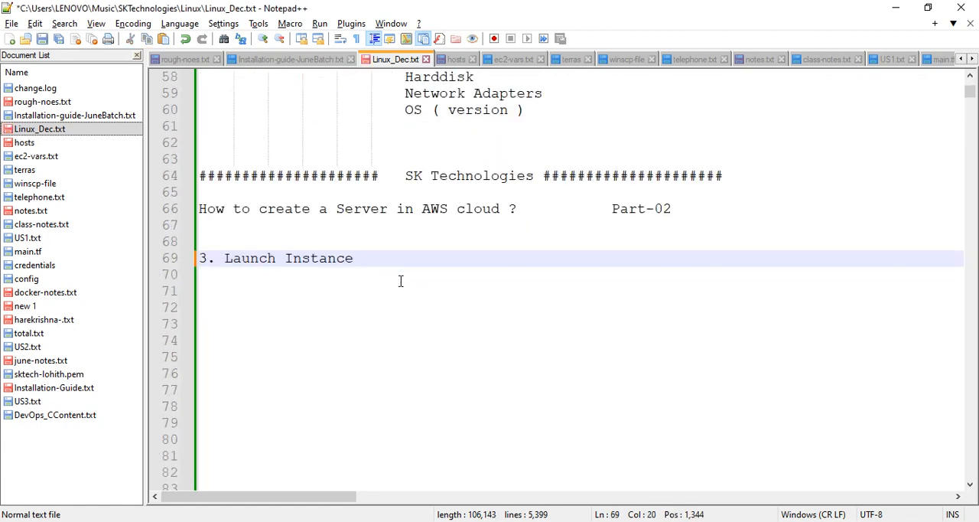
Add an indented item "1. Name" followed by an aligned colon under Launch Instance
key("Return")
key("Tab")
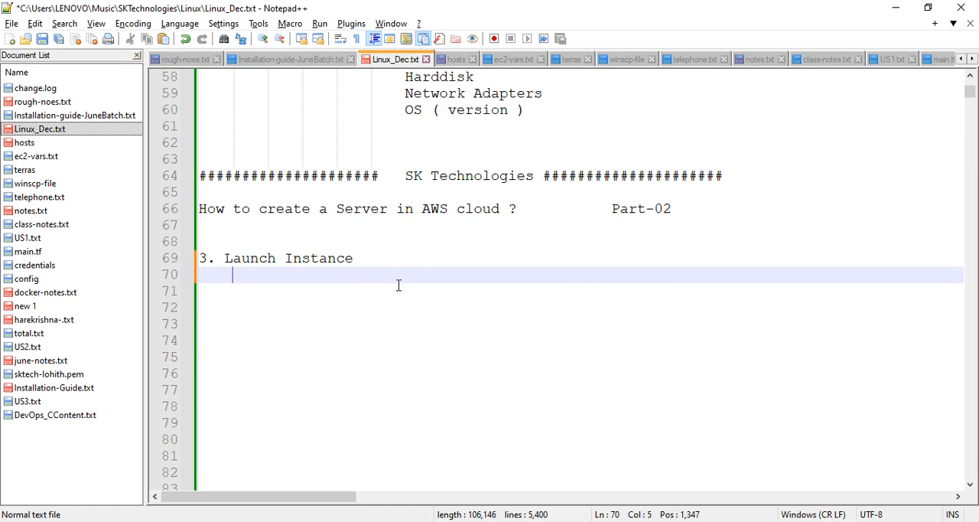
type("1. N")
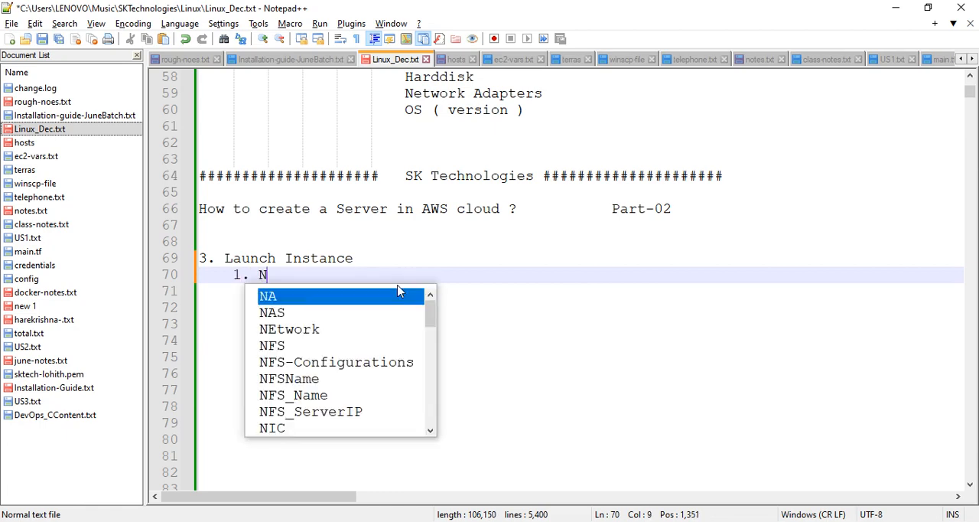
type("ame")
key("Return")
key("BackSpace")
key("BackSpace")
key("BackSpace")
key("BackSpace")
key("BackSpace")
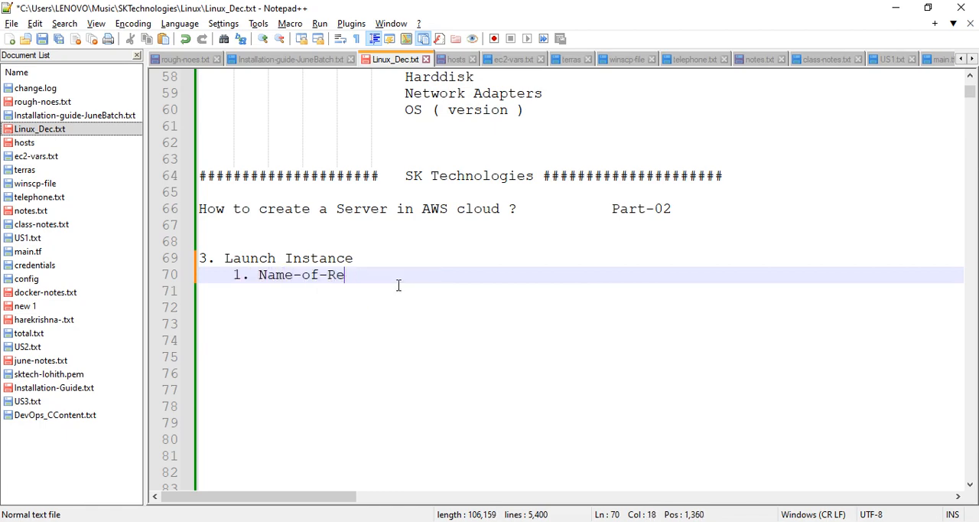
key("BackSpace")
key("BackSpace")
key("BackSpace")
key("Tab")
key("Tab")
key("Tab")
type(":")
key("Return")
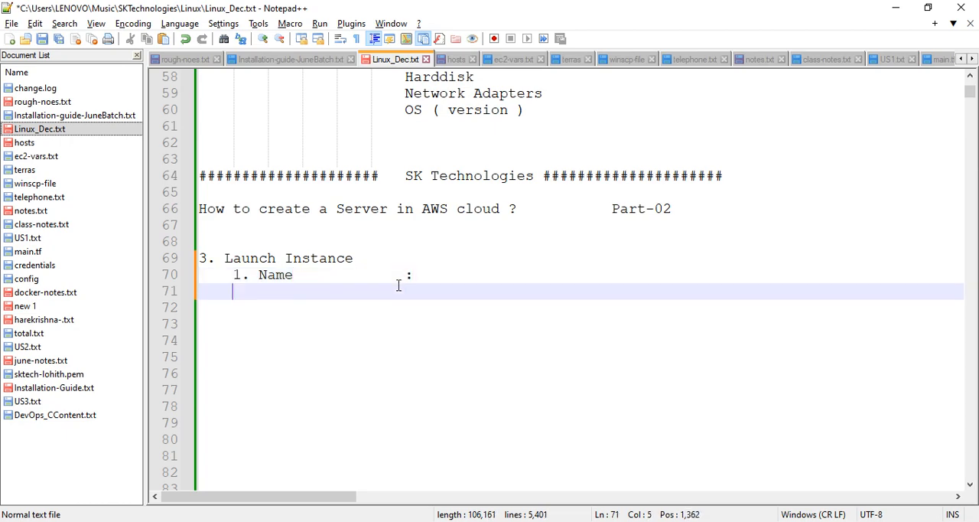
Add the item "2. OS" with a colon after it below the Name item
type("2. OS")
key("Tab")
key("Tab")
key("Tab")
key("Tab")
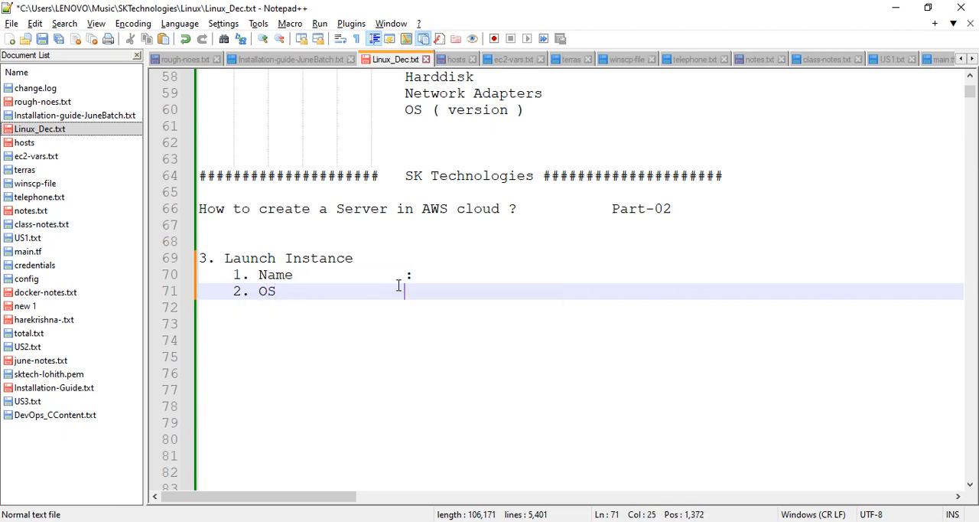
type(":")
Insert "(AMI)" after OS and realign its colon with the one on the Name line
left_click(290, 290)
type("( AMI)")
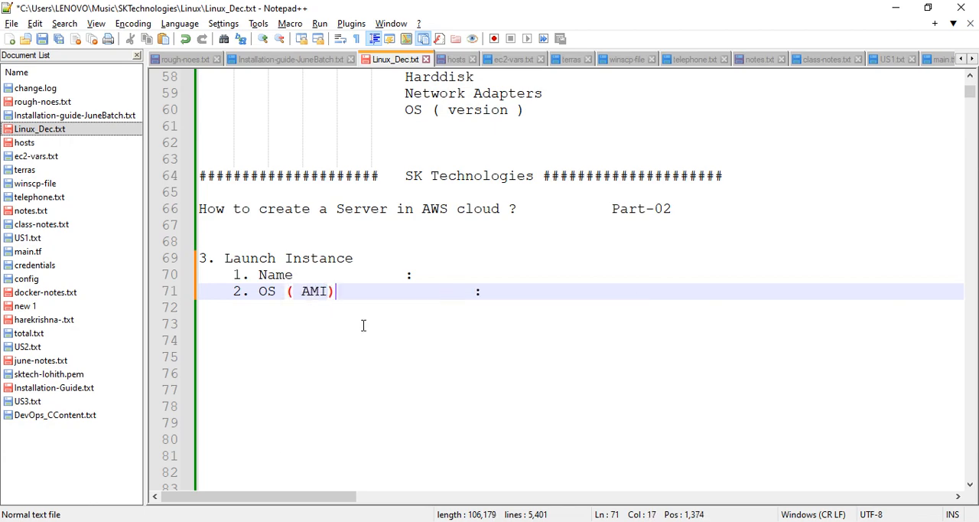
key("Left")
key("Left")
key("Left")
key("Left")
key("Left")
key("BackSpace")
left_click(419, 298)
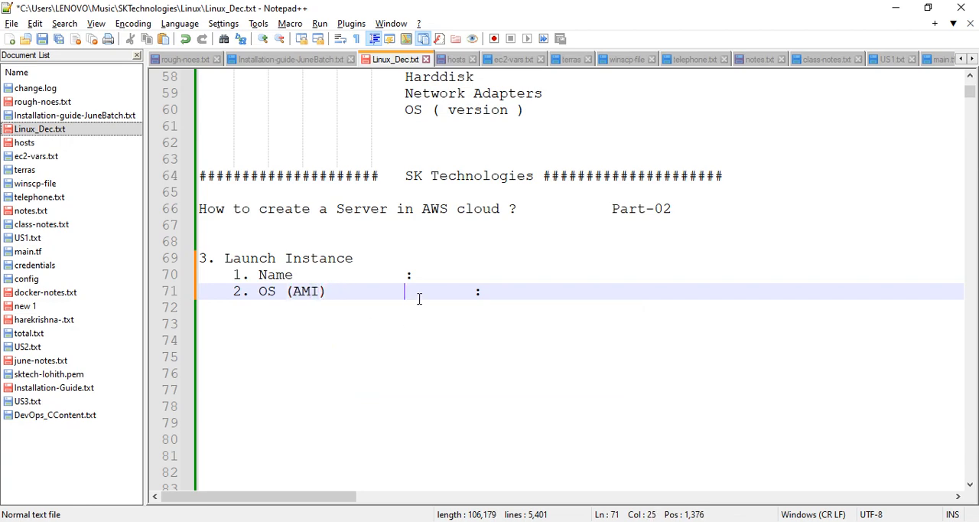
key("Delete")
key("Delete")
left_click(421, 298)
key("Return")
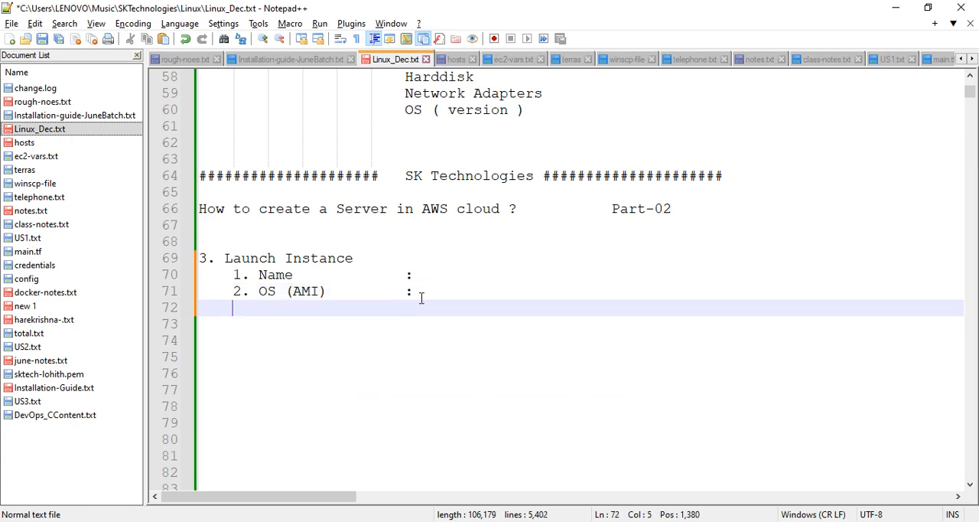
Add the item "3. Type" with a colon aligned to the items above
type("3. Type")
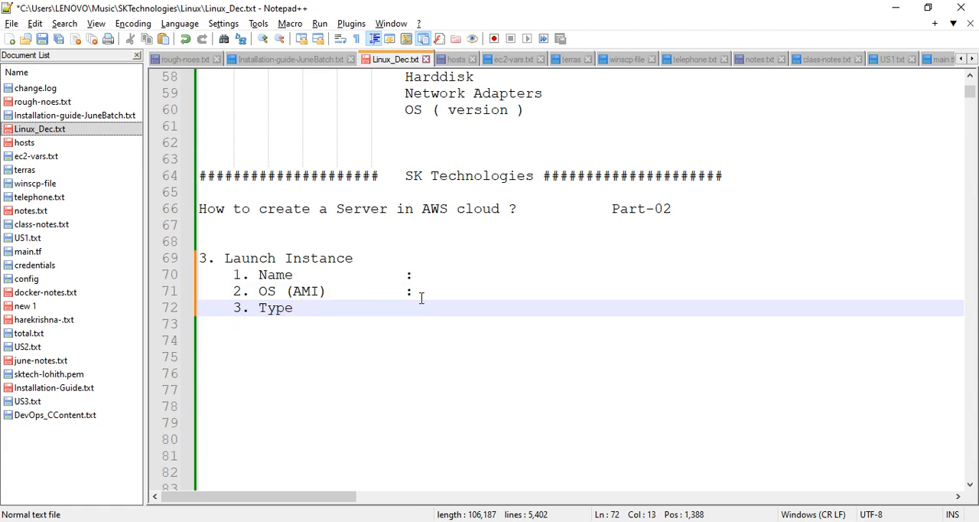
key("Tab")
key("Tab")
key("Tab")
type(":")
key("Tab")
key("Tab")
key("Tab")
key("Return")
List CPU and Memory as indented sub-items on separate lines under Type
key("Tab")
key("Tab")
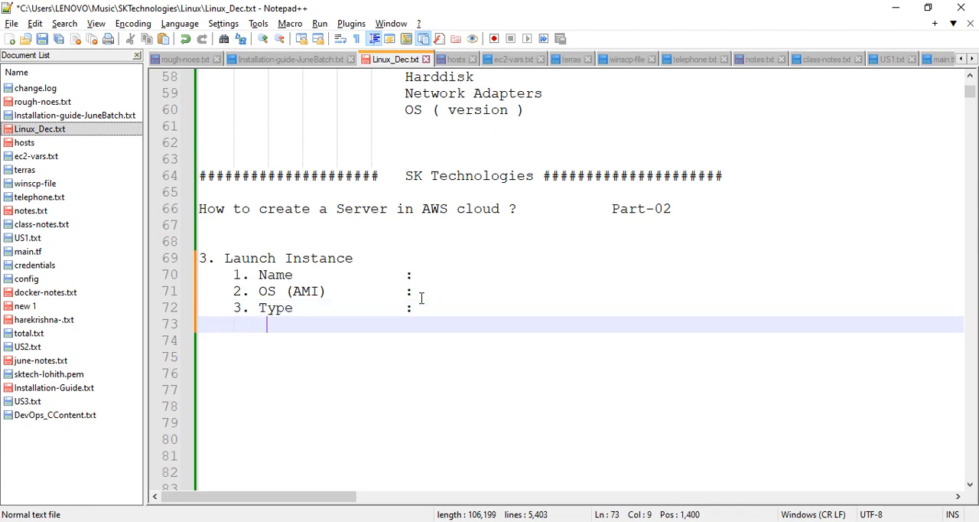
type("CPU")
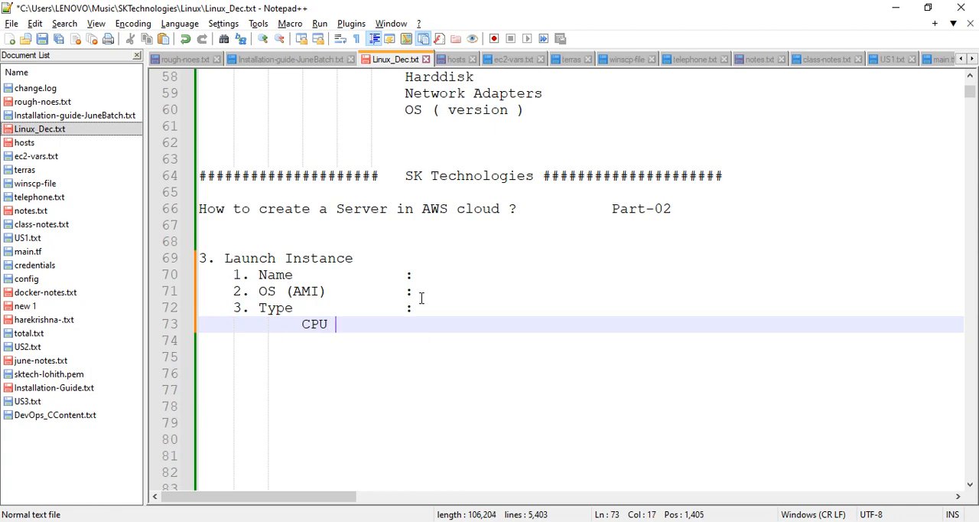
key("Return")
type("Memo")
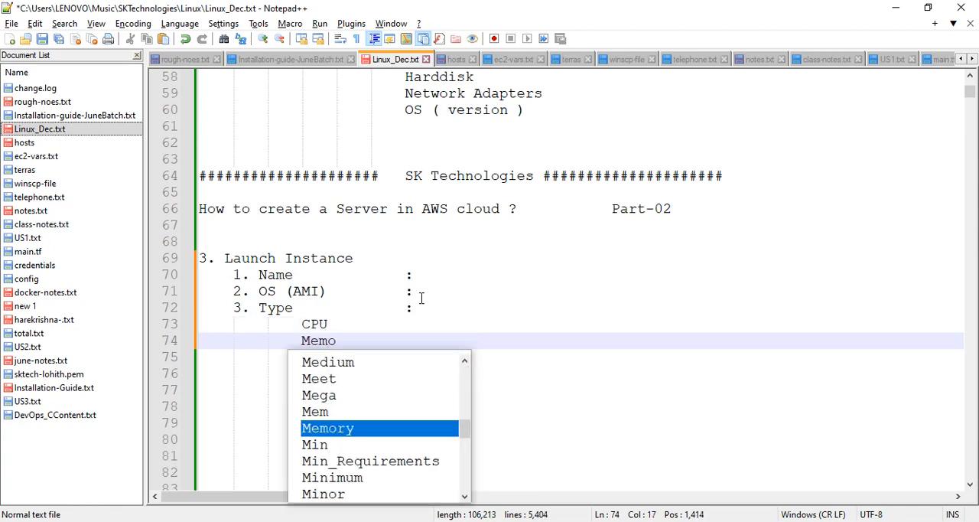
type("ry")
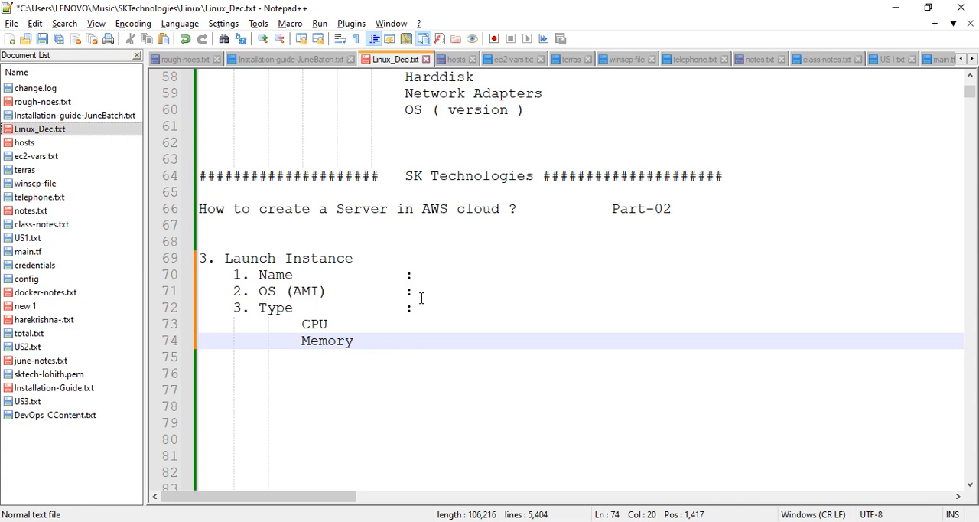
Enter "t2.micro" as the value of the Type item after its colon
left_click(466, 297)
left_click(468, 308)
left_click(440, 309)
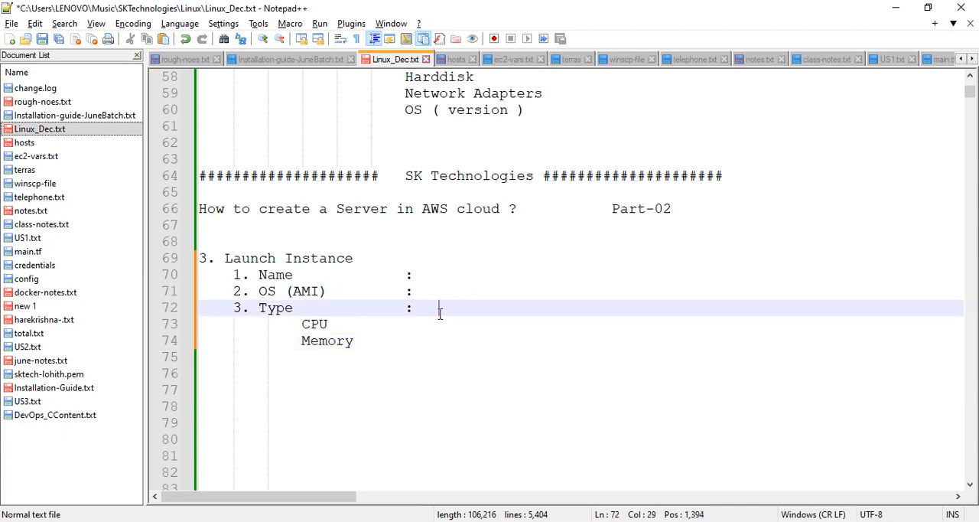
type("T2.MICRO")
key("BackSpace")
key("BackSpace")
key("BackSpace")
key("BackSpace")
key("BackSpace")
key("BackSpace")
key("BackSpace")
key("BackSpace")
type("t")
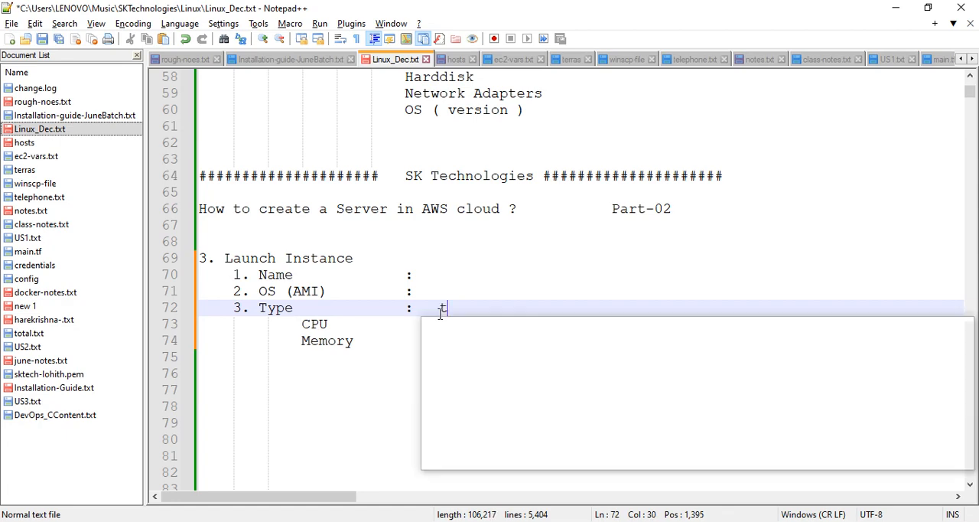
type("2.micor")
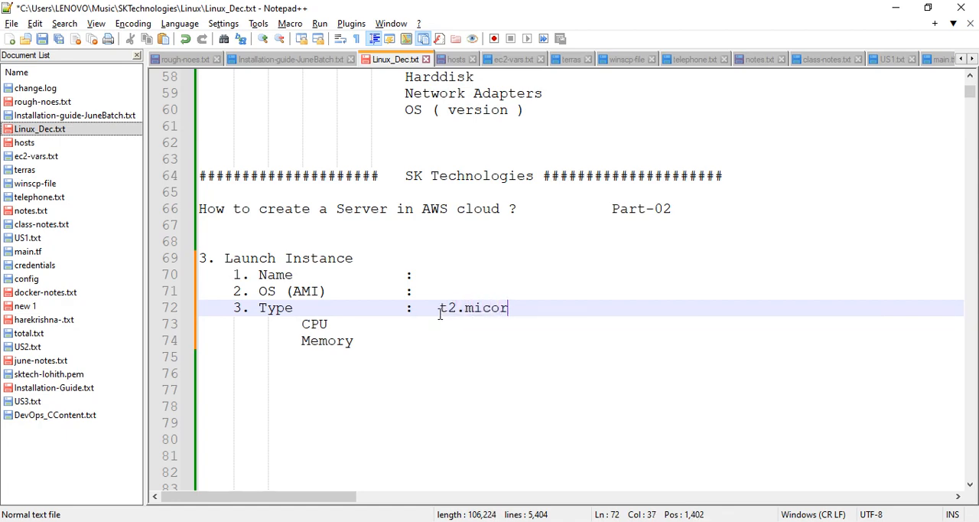
key("BackSpace")
key("BackSpace")
type("ro")
Append the specification "( 1 CPU & 1 GB RAM )" after t2.micro on the Type line
type("( 1 P")
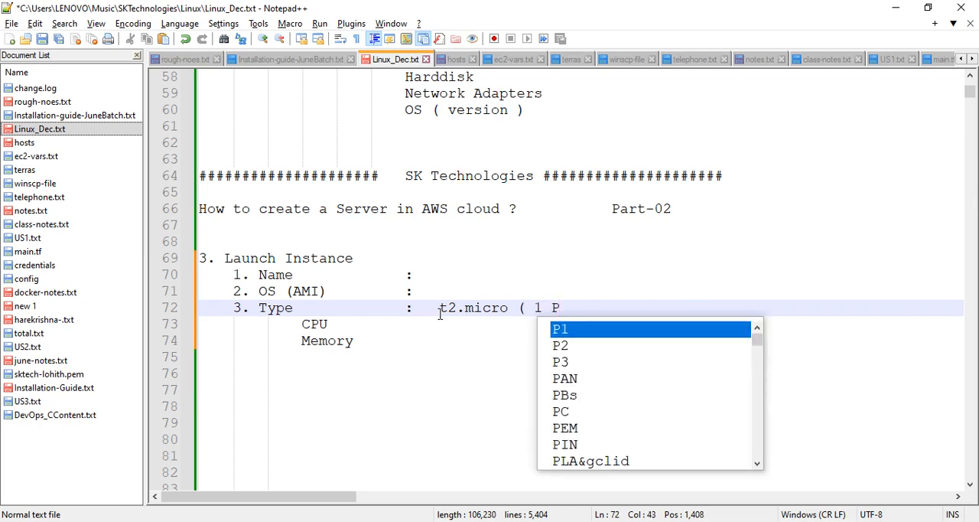
key("Escape")
key("BackSpace")
type("CPU ")
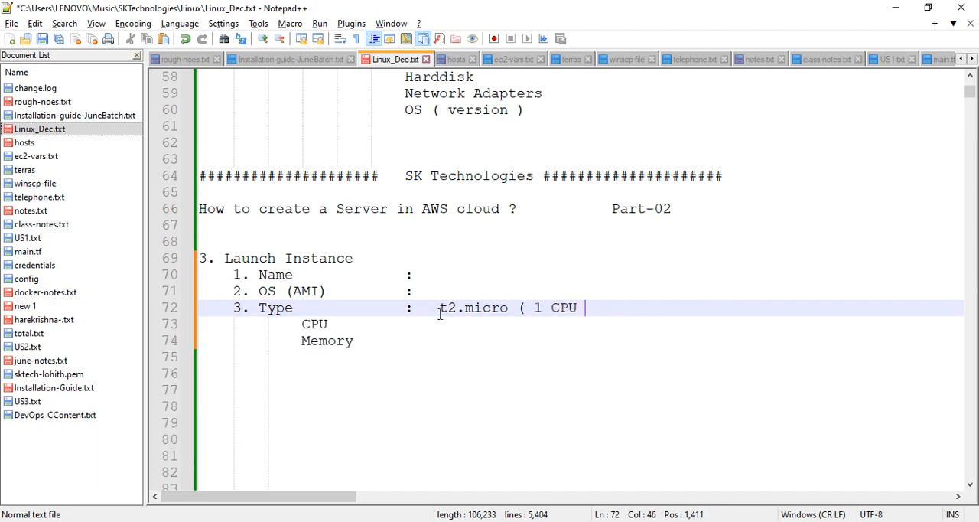
type("& 1 GB RAM )")
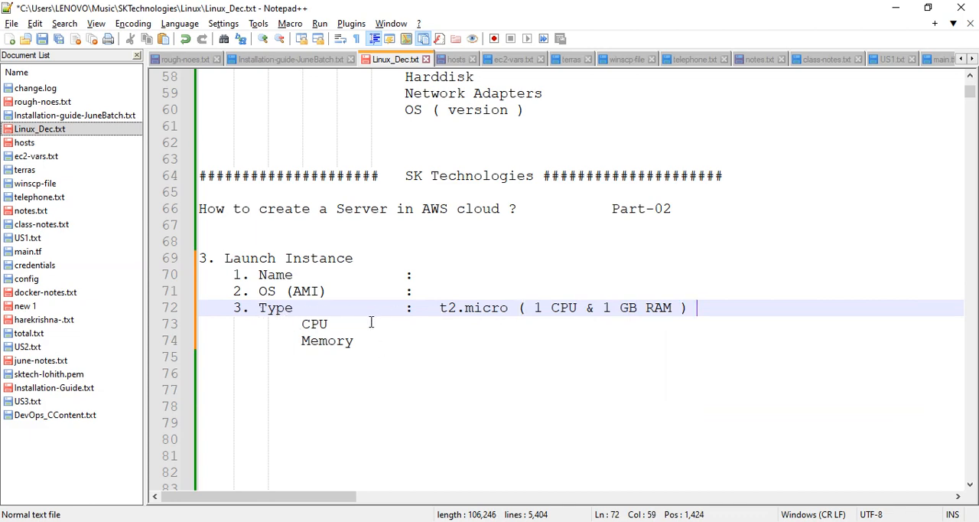
Add the item "4. Key-pair" below Memory, with the aligned value ": encrypted password"
left_click(387, 341)
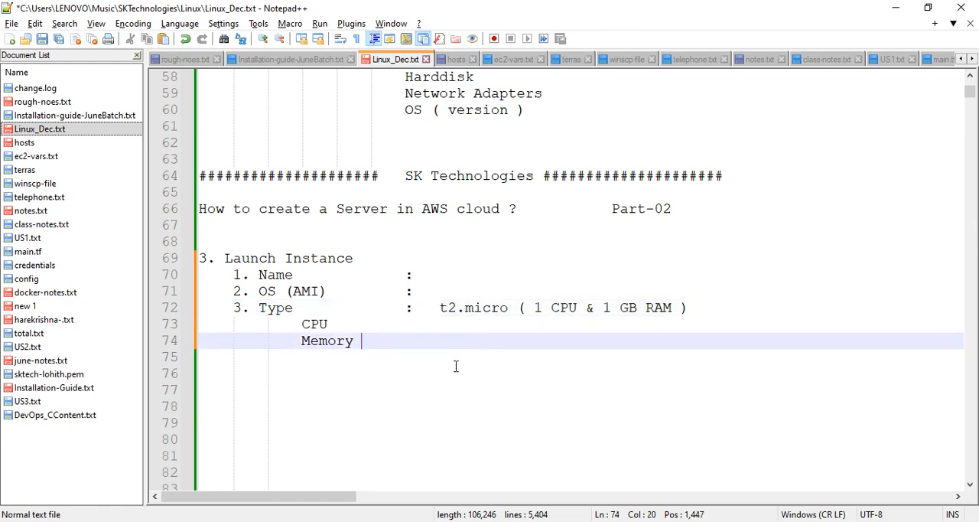
key("Return")
key("Tab")
type("4")
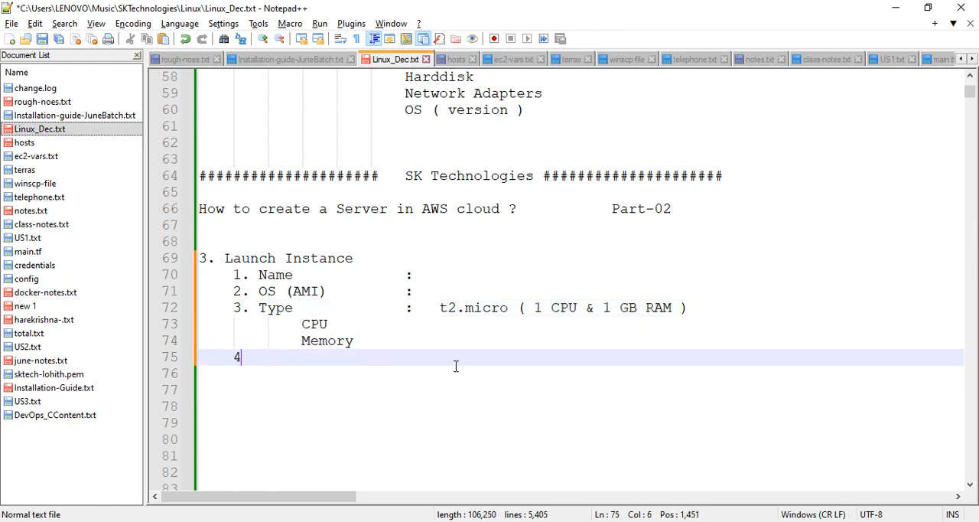
type(". Key-pair")
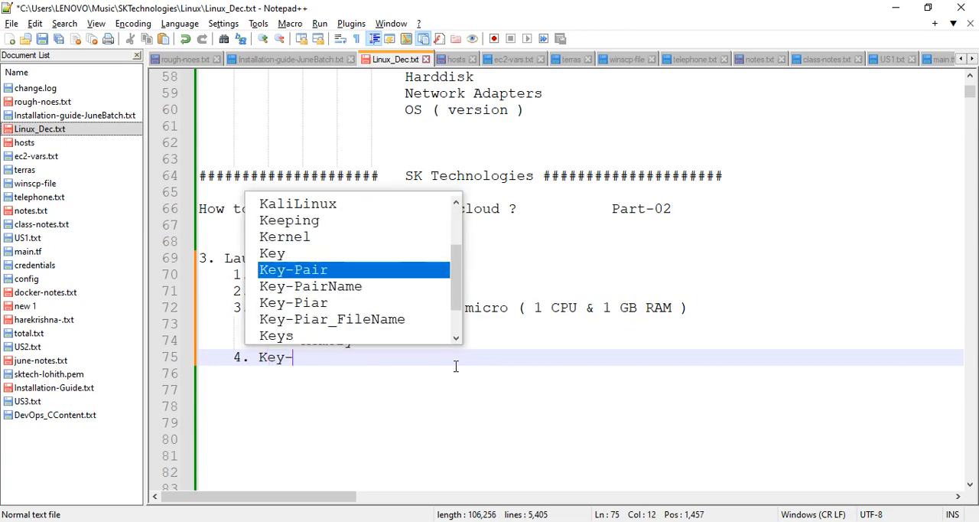
key("Escape")
key("Tab")
key("Tab")
key("Tab")
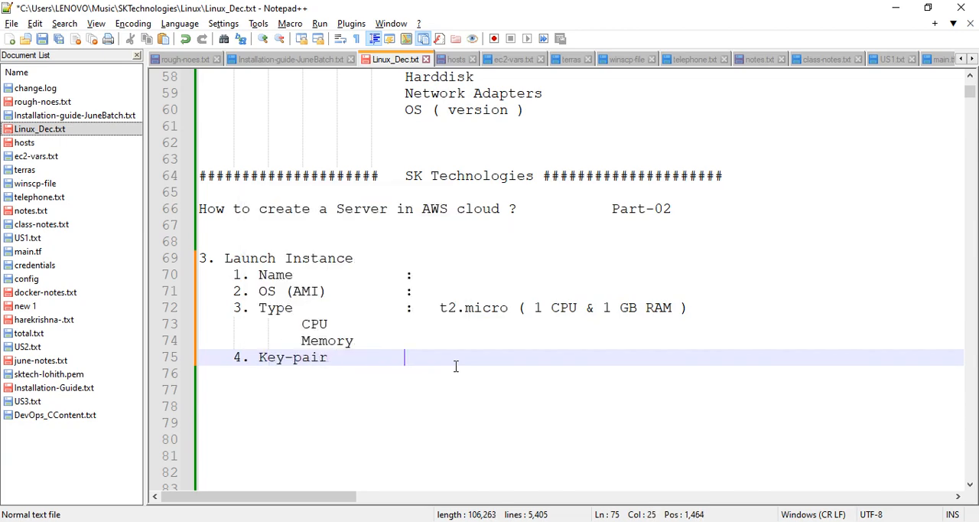
type(":   encrypted password")
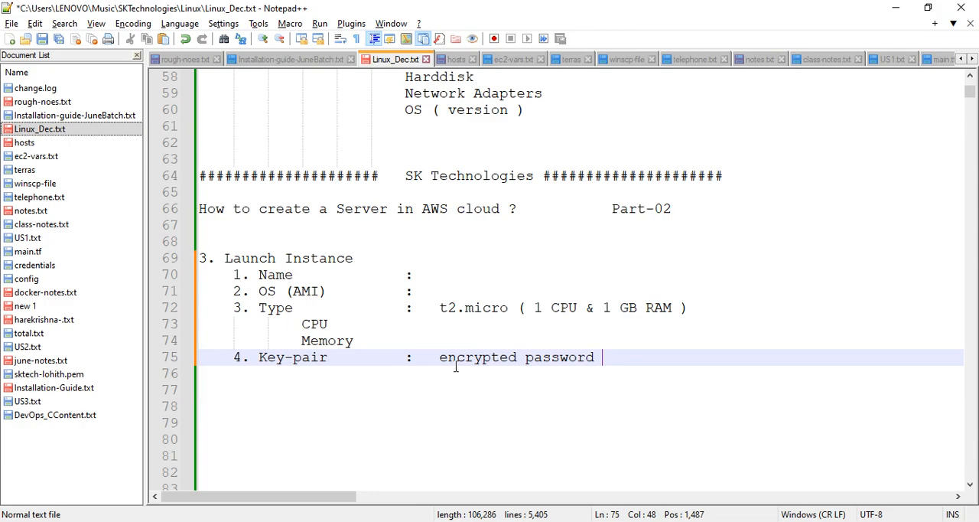
Add the item "5. Network" below Key-pair with the aligned value ": Default"
scroll(456, 367, "up", 10)
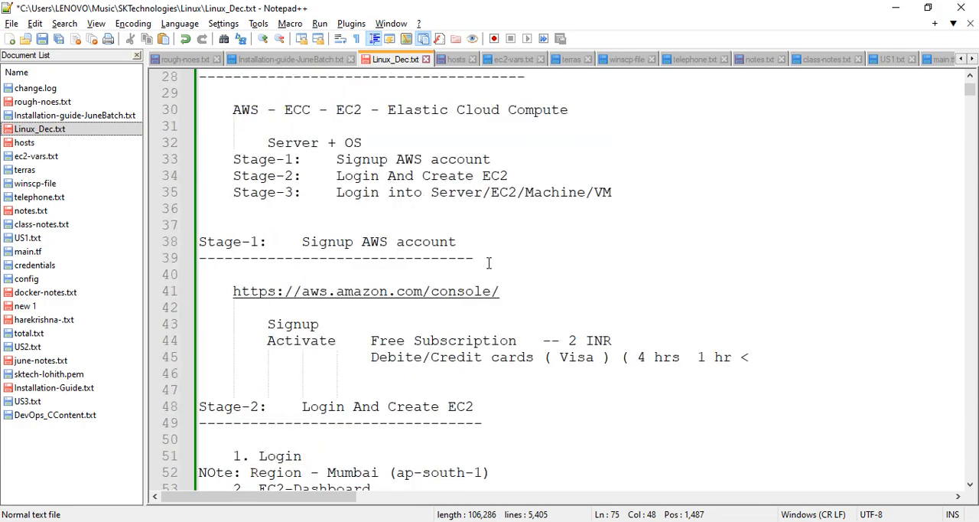
scroll(490, 263, "down", 9)
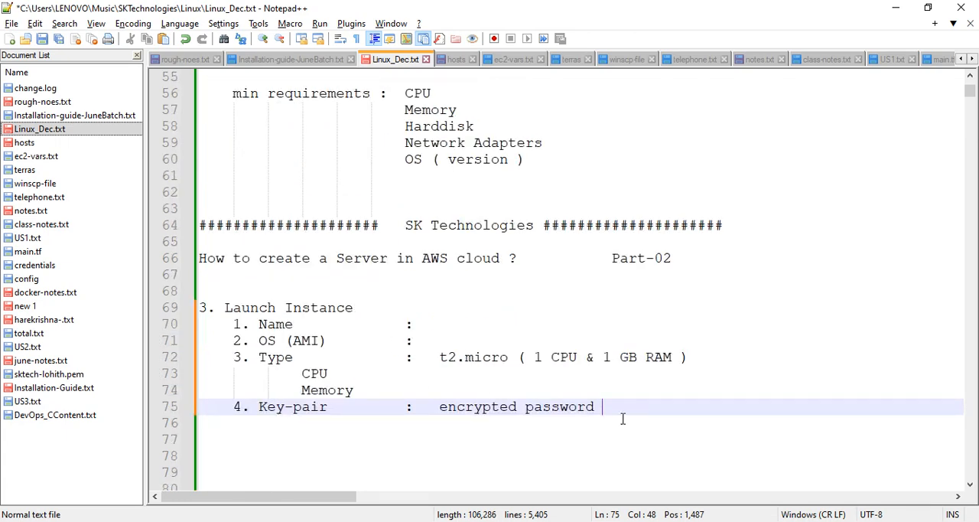
key("Return")
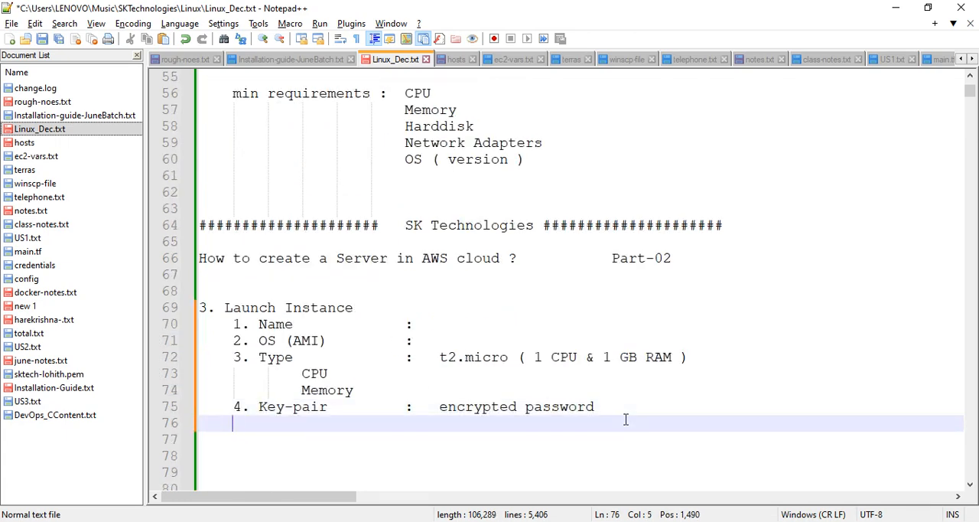
type("Netowr")
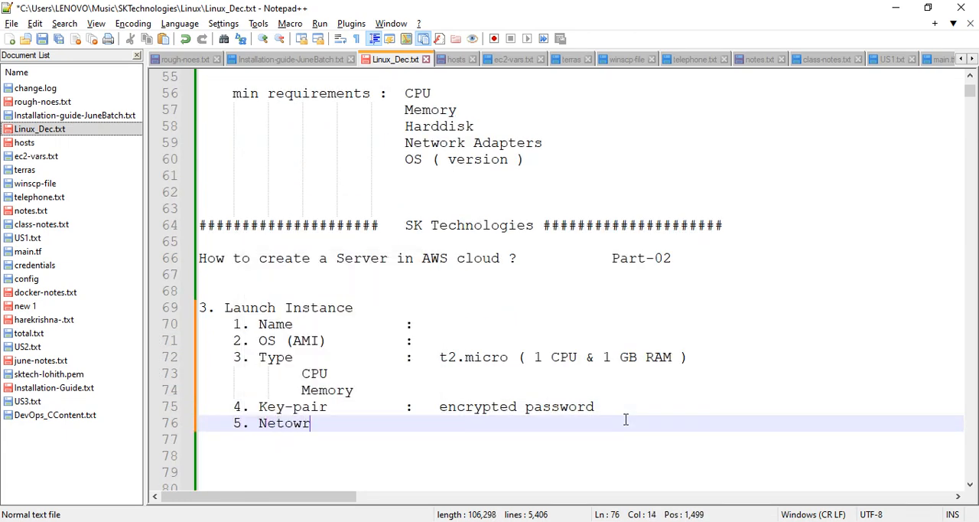
key("BackSpace")
key("BackSpace")
type("work")
key("Tab")
key("Tab")
type("Default")
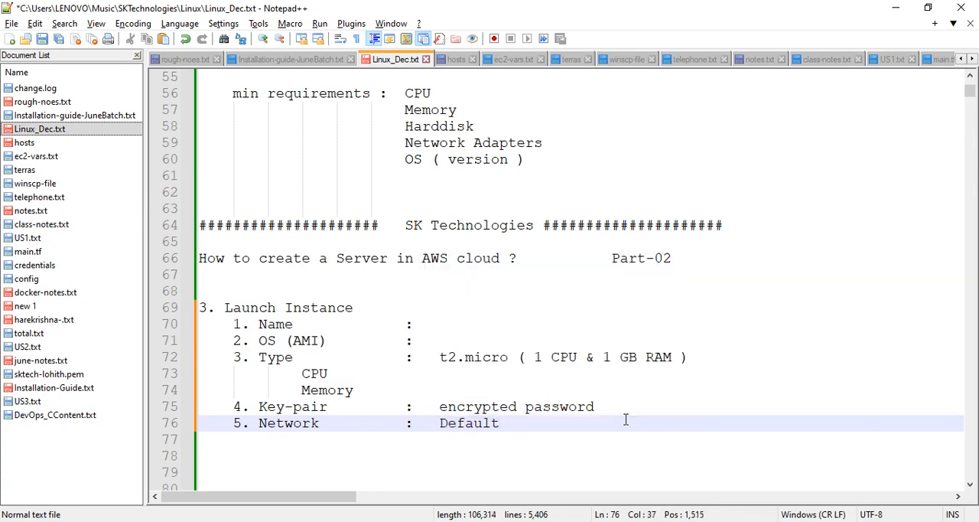
Add the item "6. Storage" below Network, followed by an aligned colon
key("Return")
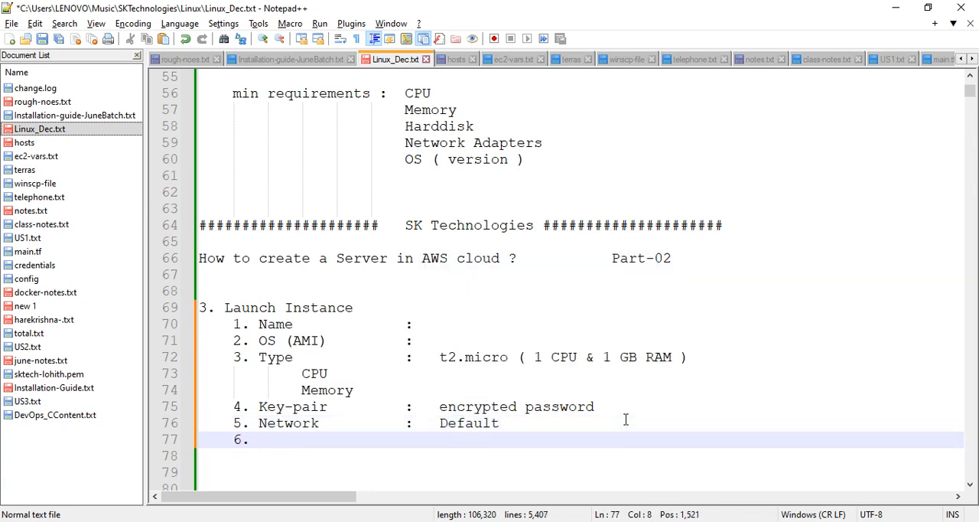
type("6. Storage")
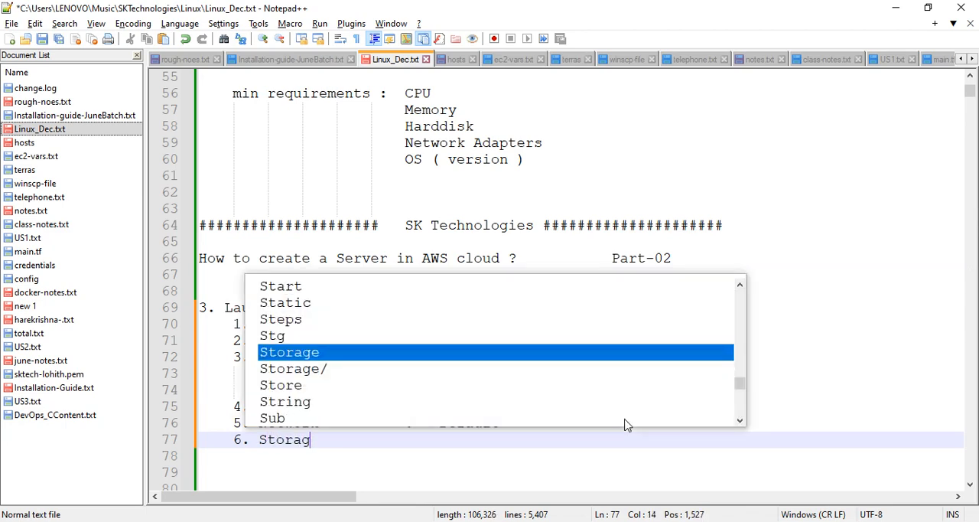
key("Tab")
key("Tab")
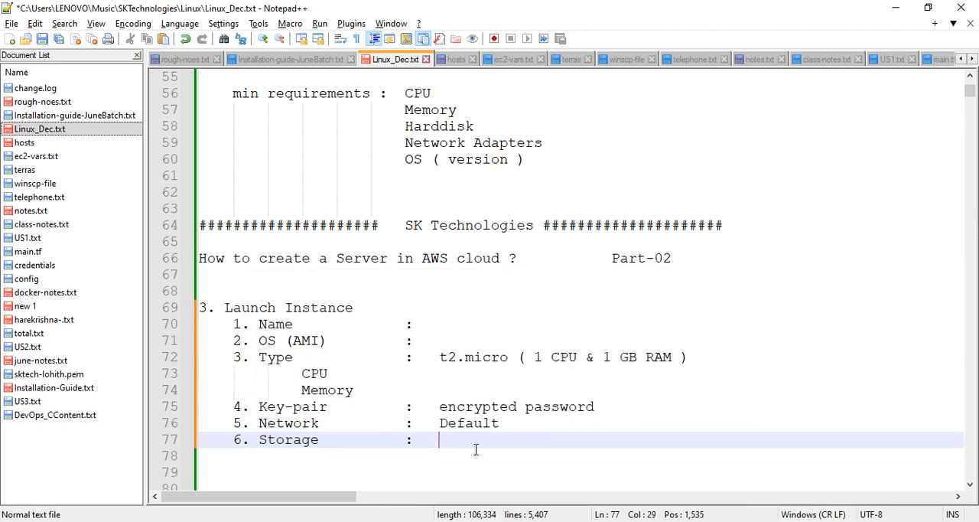
Add the indented sub-item "Harddisk" beneath Storage and enter "8 GB" as the Storage value
key("Return")
key("Tab")
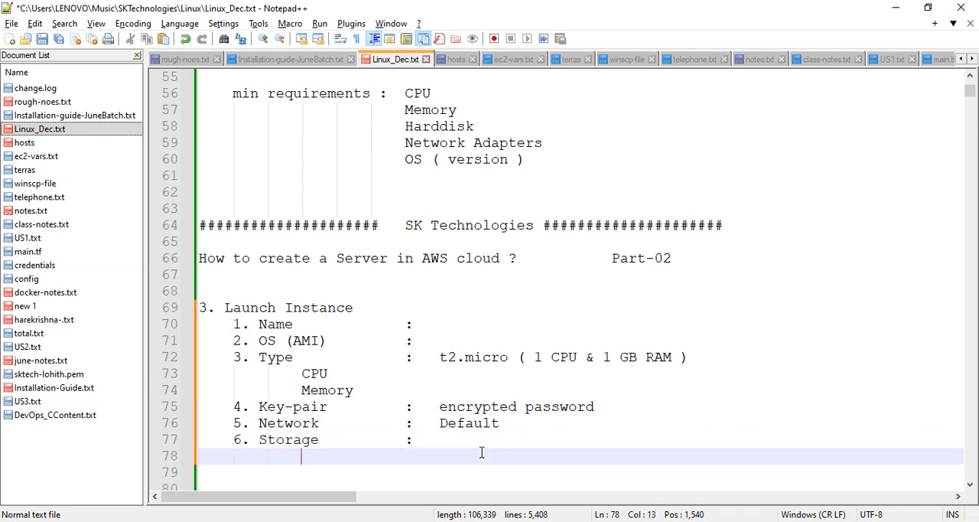
type("Harddiss")
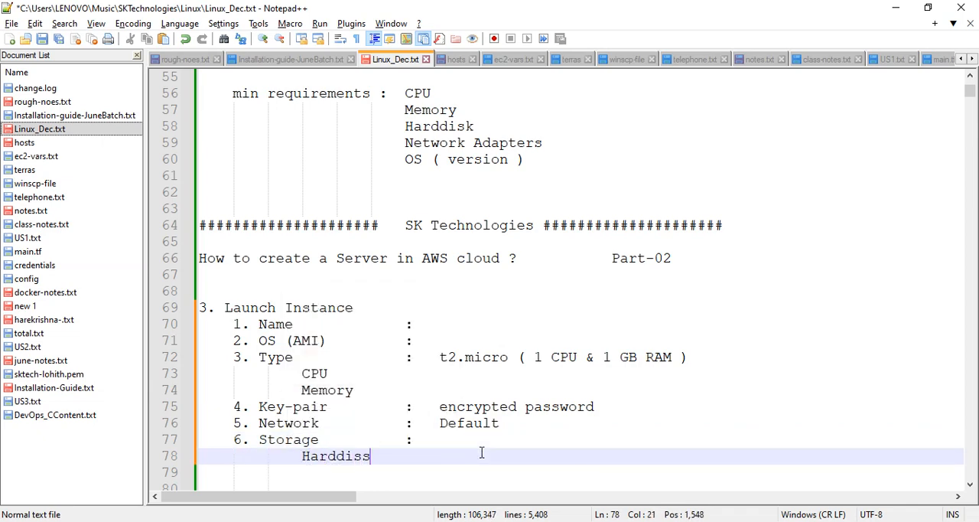
key("BackSpace")
type("k")
key("Tab")
type(":")
key("BackSpace")
left_click(457, 440)
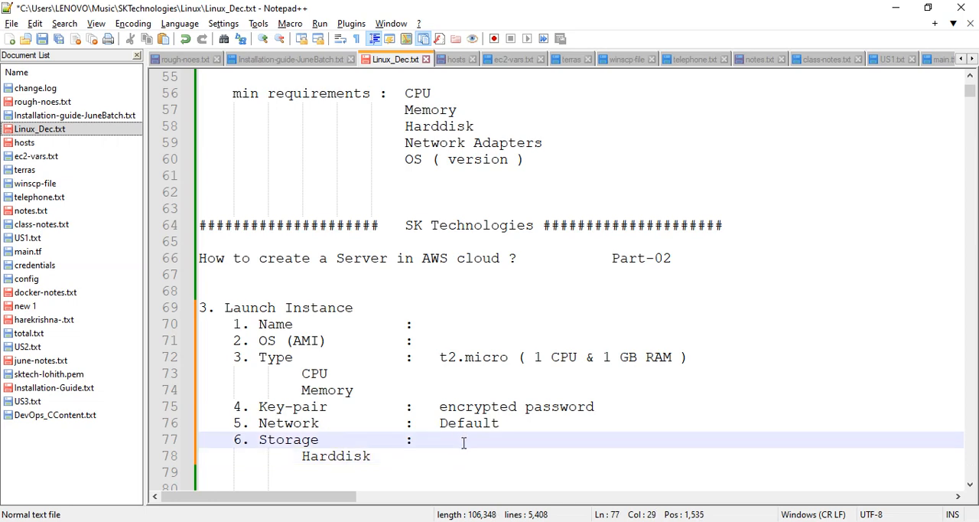
type("8 GB")
Enter "Linux_Server" as the value of the Name item after its colon
left_click(449, 331)
key("Tab")
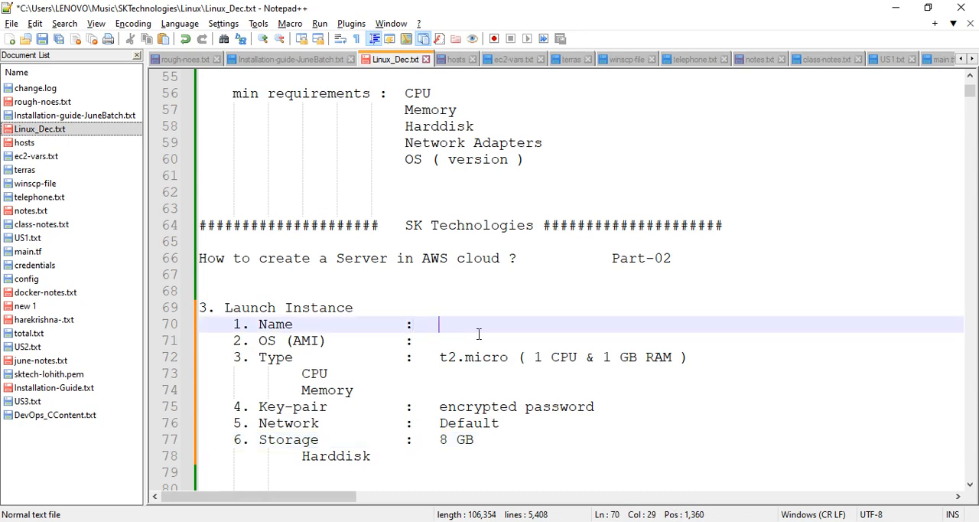
type("lINUX")
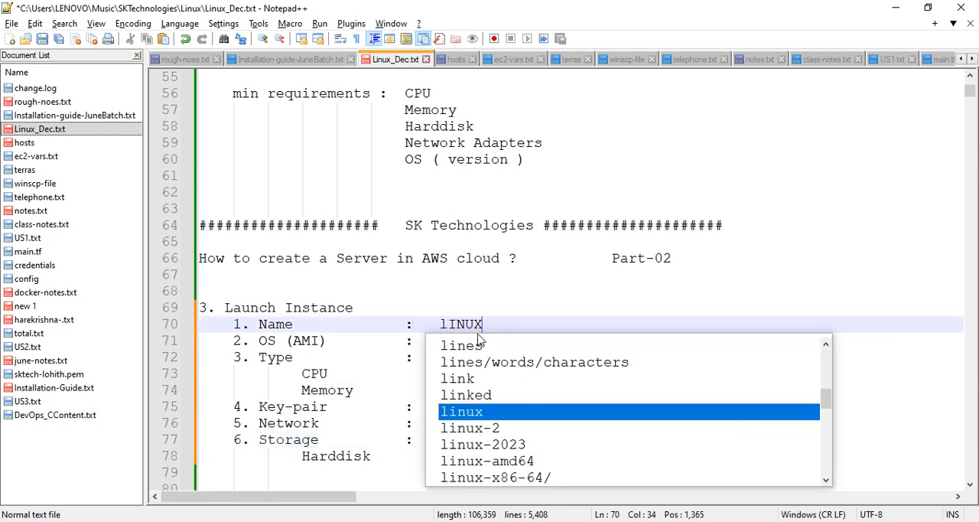
type("_sERVER")
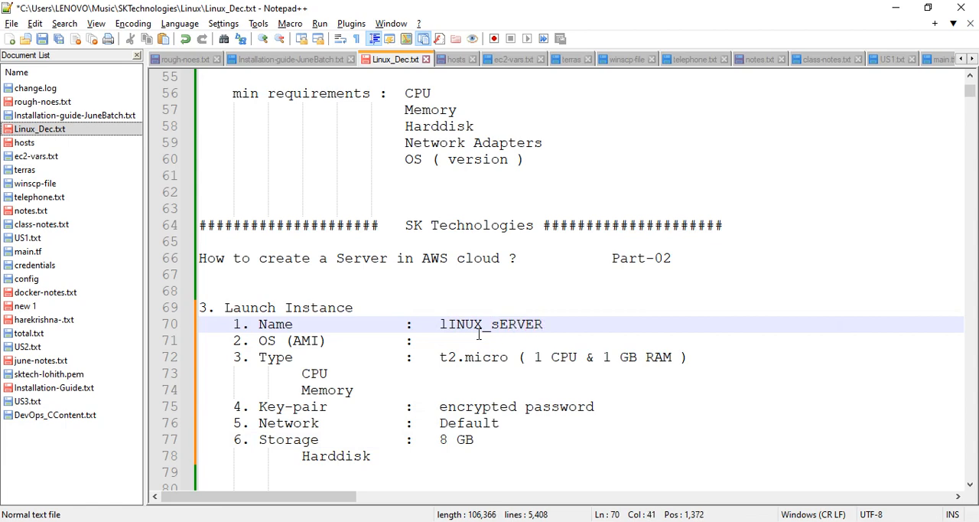
key("BackSpace")
key("BackSpace")
key("BackSpace")
key("BackSpace")
key("BackSpace")
key("BackSpace")
key("BackSpace")
key("BackSpace")
key("BackSpace")
key("BackSpace")
key("BackSpace")
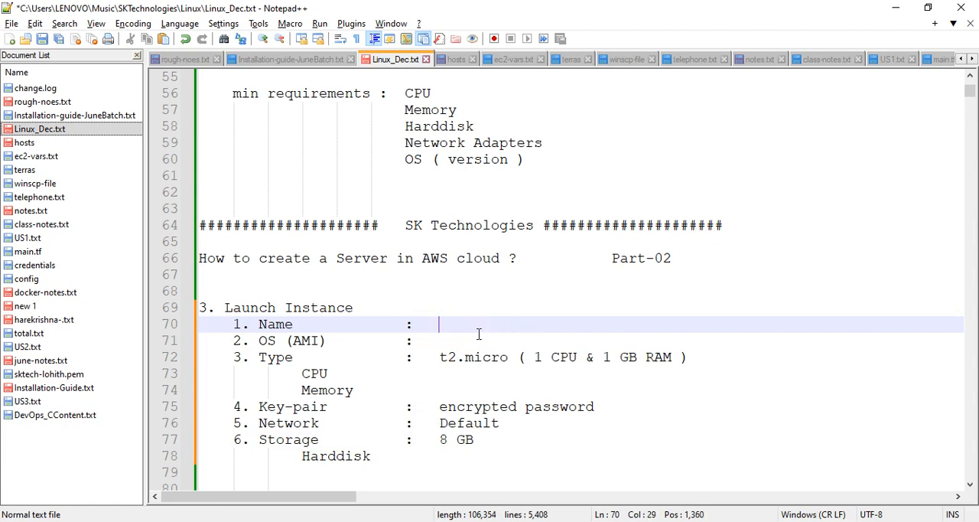
type("Linux")
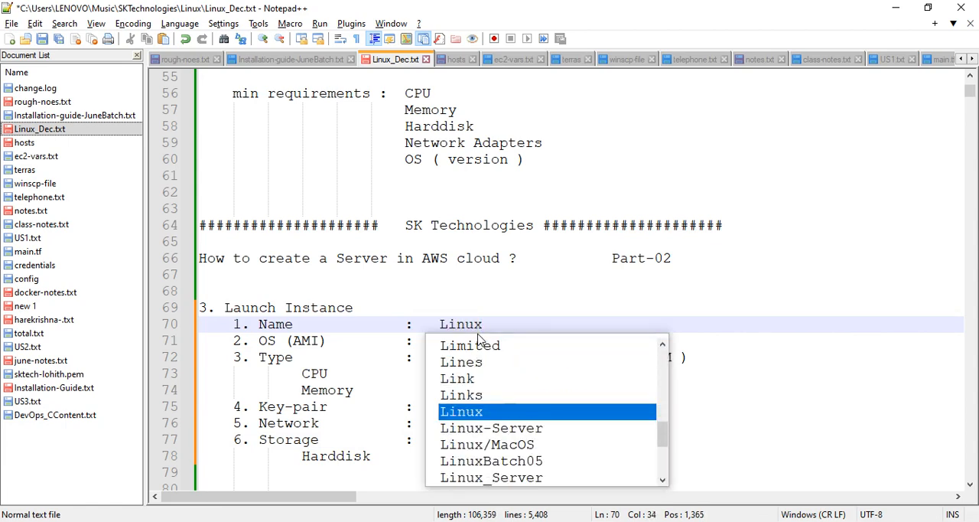
type("_Server")
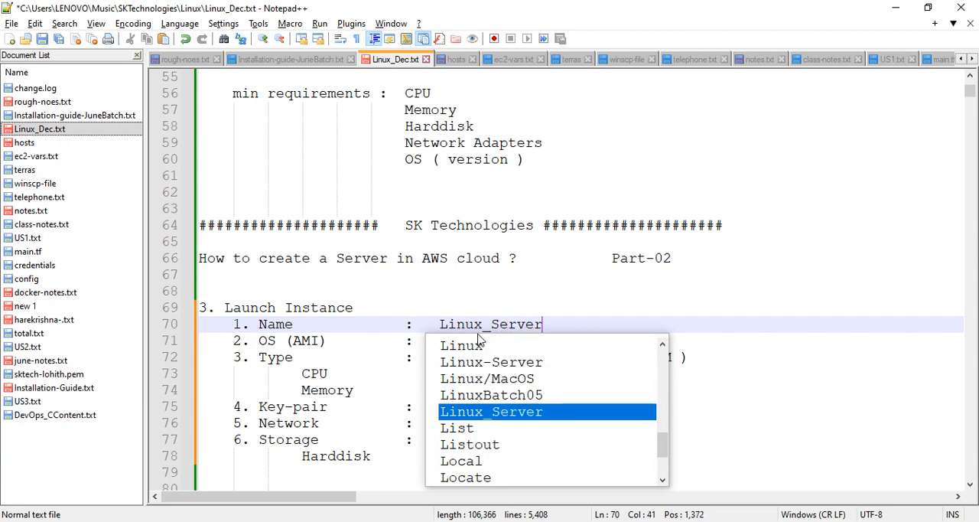
left_click(591, 326)
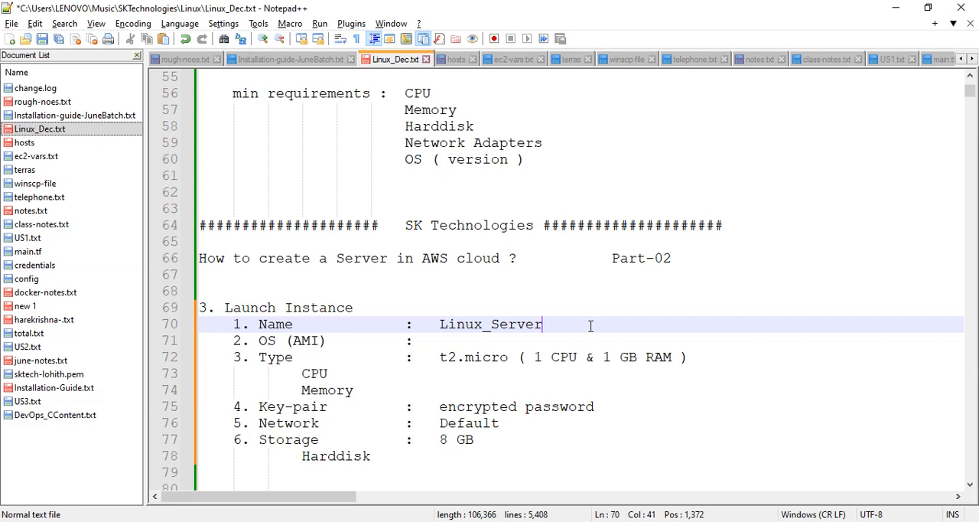
Enter "Amz-Linux - 2023" as the value of the OS (AMI) item
left_click(455, 348)
type("Amz")
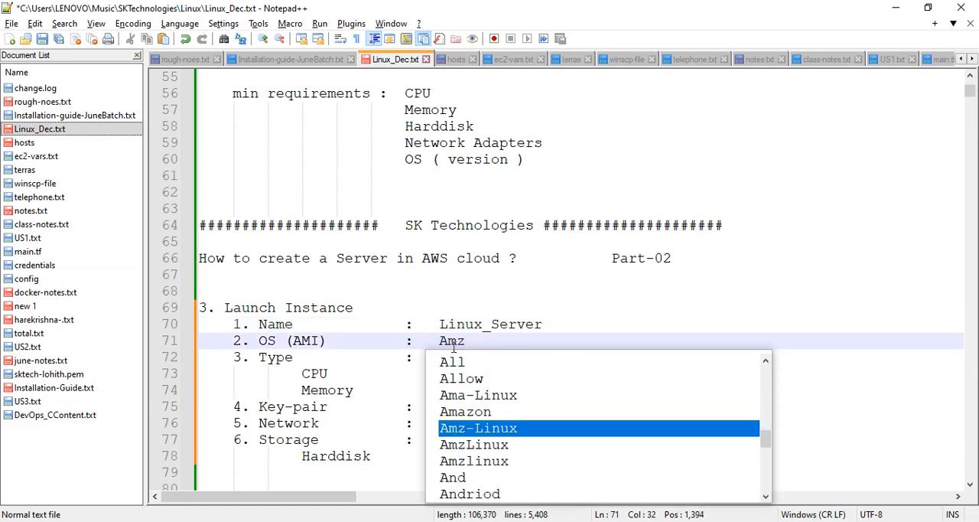
key("Return")
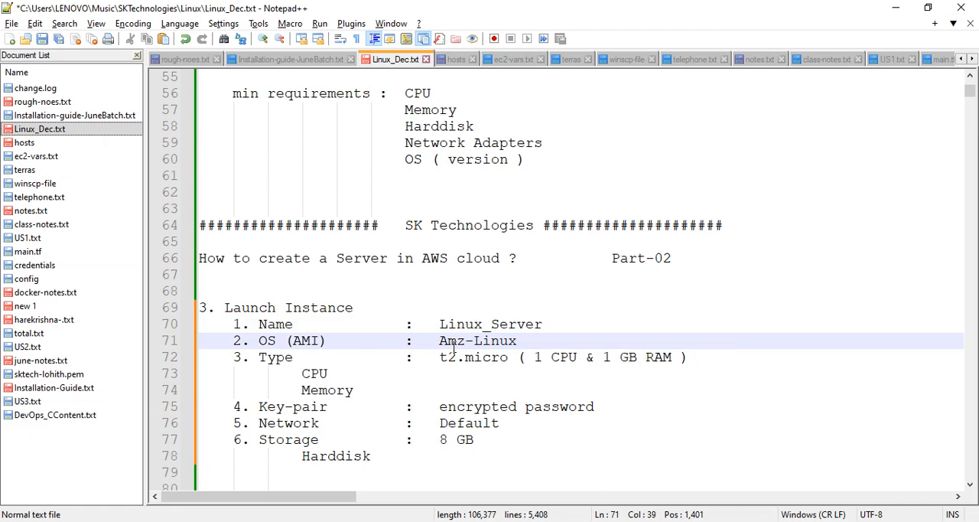
type("- 2023")
scroll(318, 425, "down", 1)
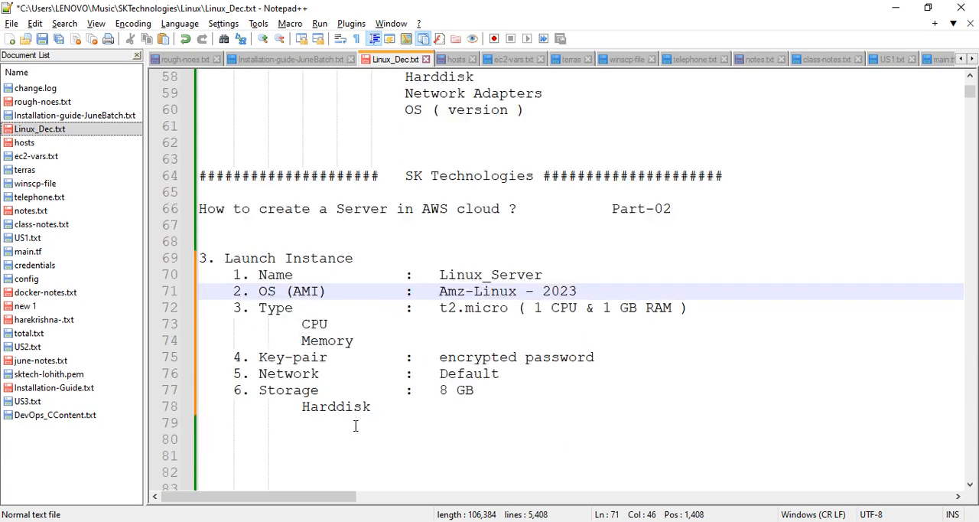
Switch to the AWS console in Chrome and open the EC2 service dashboard
key("alt+Tab")
key("alt+Tab")
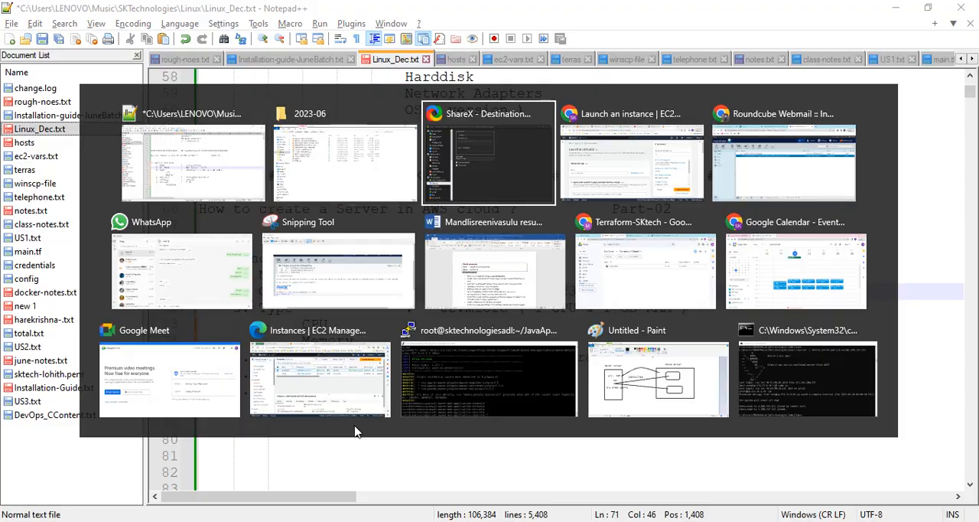
key("alt+Tab")
left_click(90, 90)
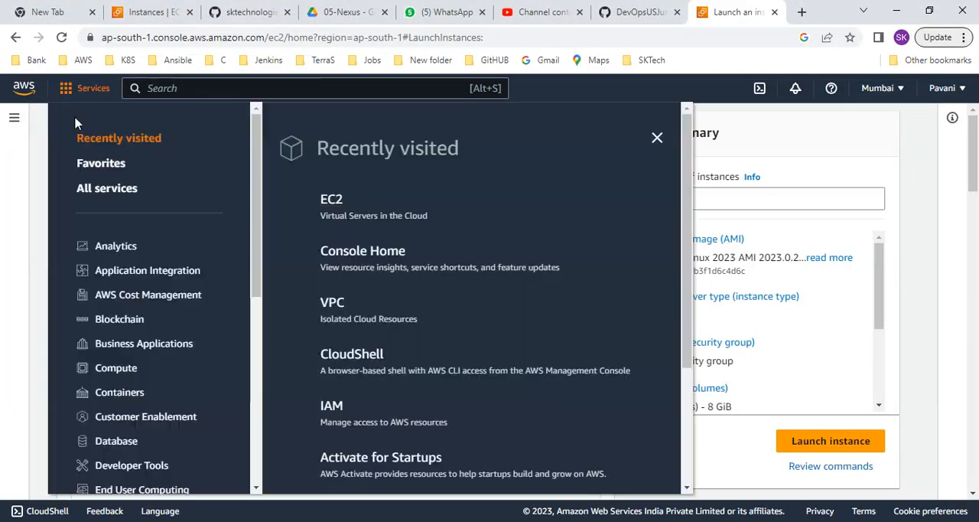
left_click(335, 201)
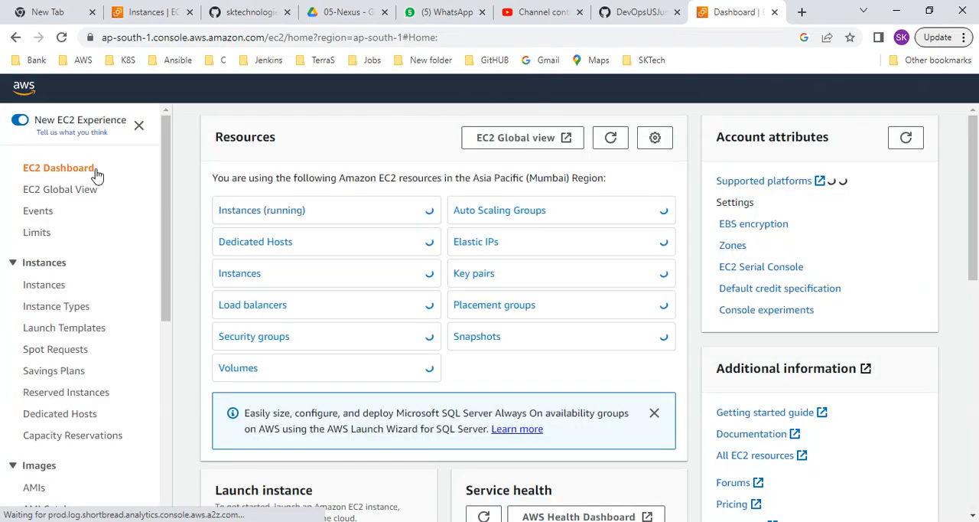
Open the form for launching a new instance from the EC2 dashboard
scroll(367, 310, "down", 3)
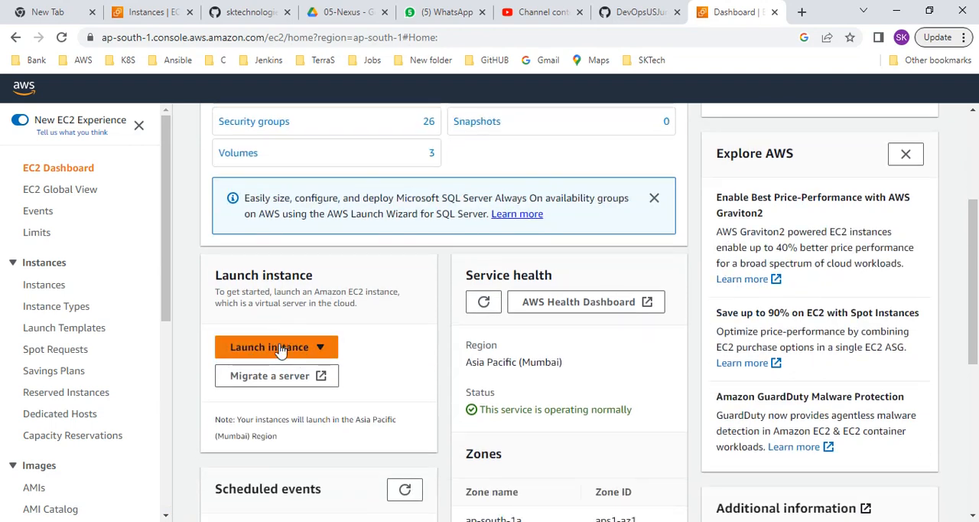
left_click(281, 350)
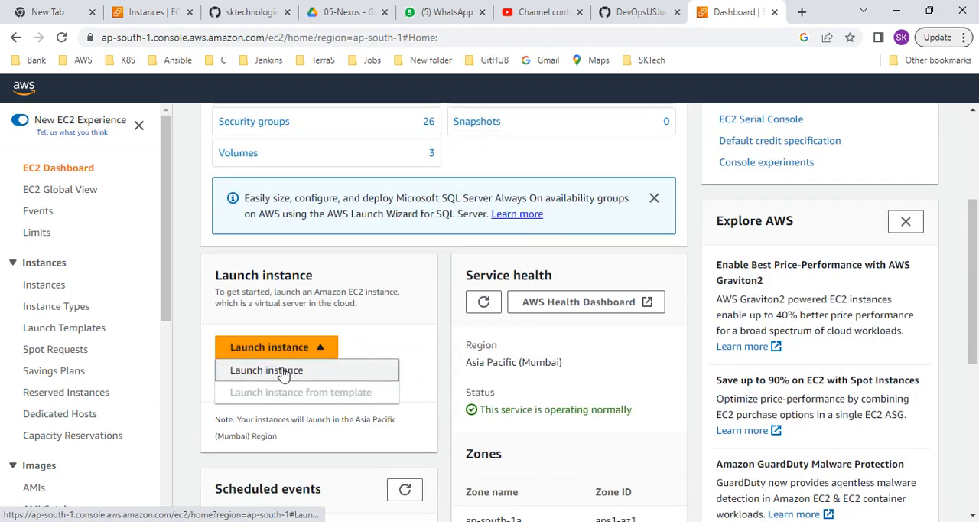
left_click(282, 372)
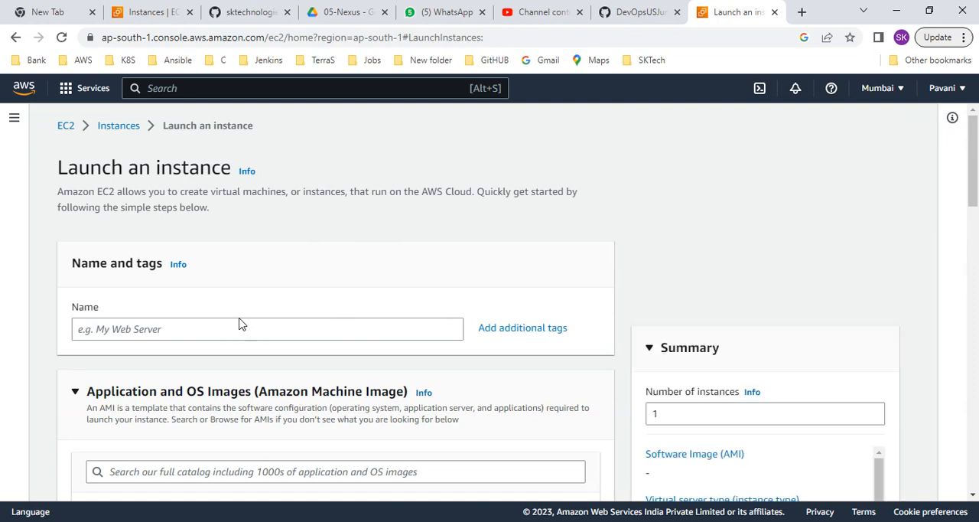
Look through the launch form's sections and name the new instance "Linux_Server"
scroll(239, 324, "down", 4)
scroll(196, 343, "down", 2)
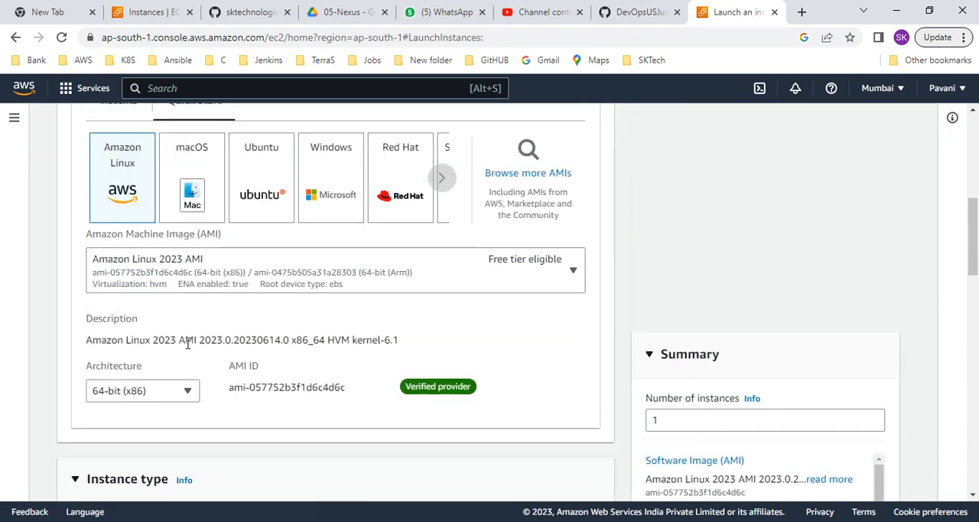
scroll(146, 367, "down", 8)
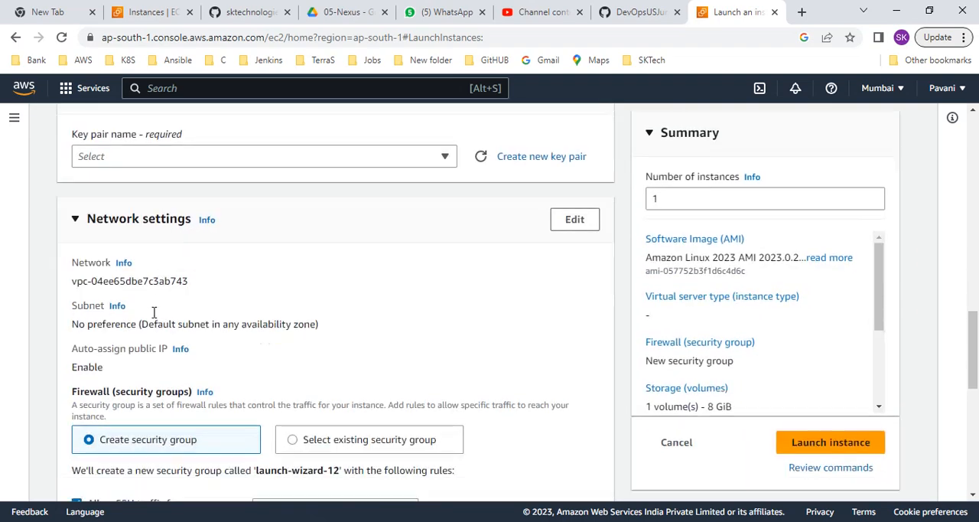
scroll(155, 321, "down", 5)
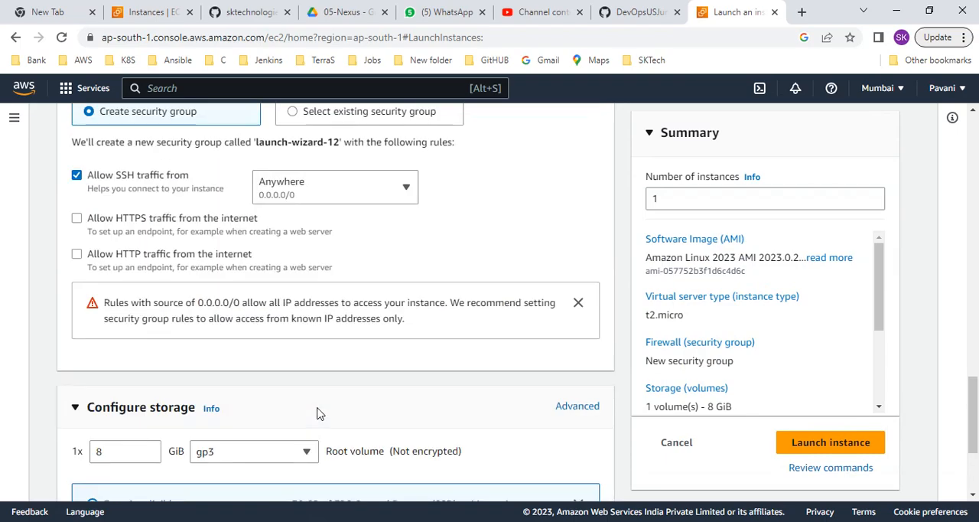
scroll(318, 411, "up", 15)
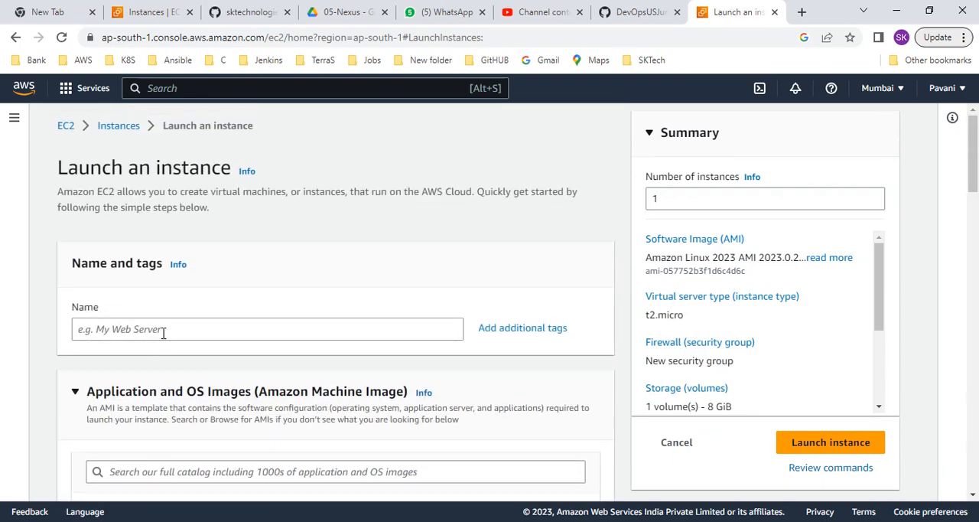
left_click(163, 333)
type("Li")
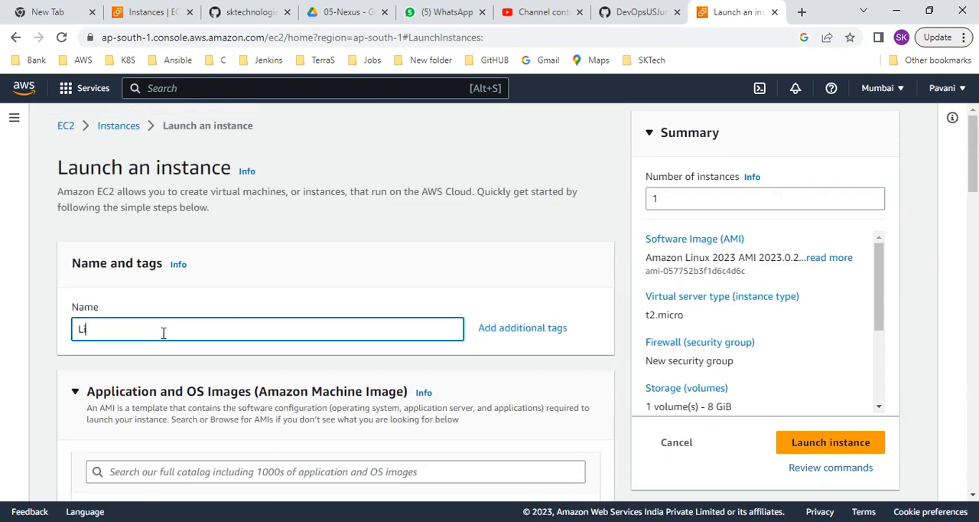
type("nux_Server")
Review the Amazon Linux 2023 AMI settings, browse the available instance types and select t2.micro
scroll(160, 355, "down", 2)
scroll(179, 339, "down", 1)
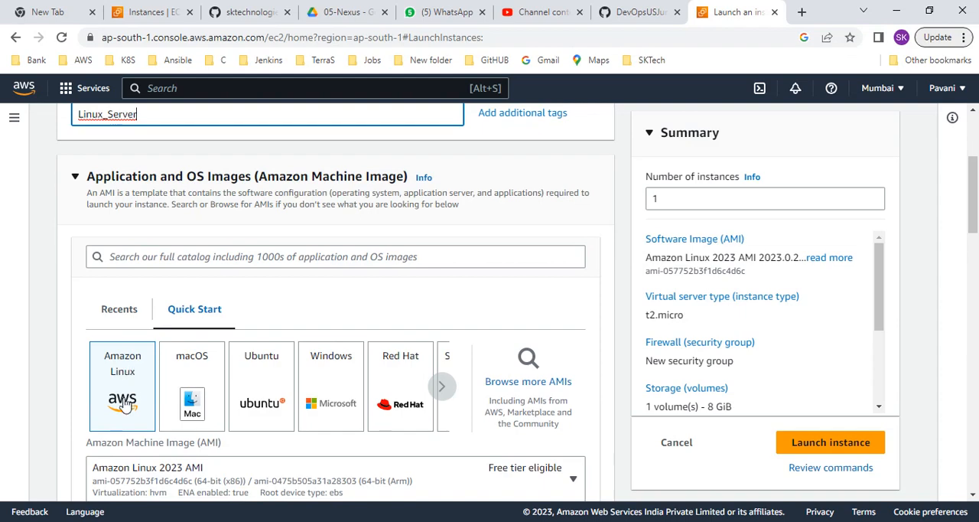
scroll(184, 402, "down", 2)
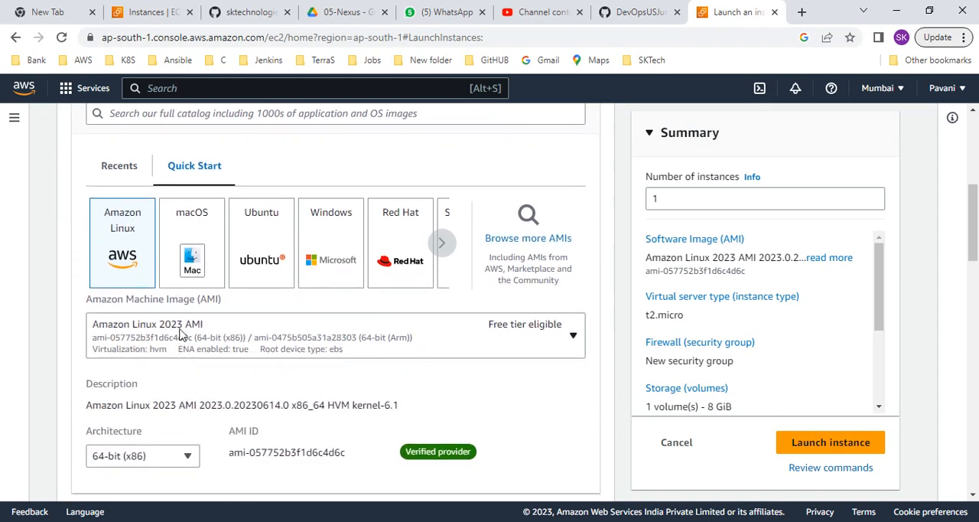
scroll(238, 361, "down", 3)
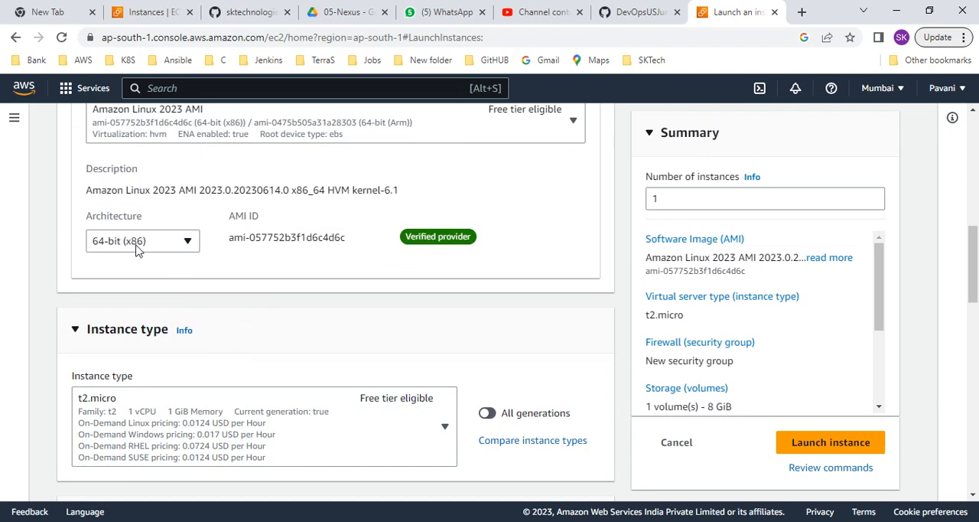
scroll(229, 298, "down", 3)
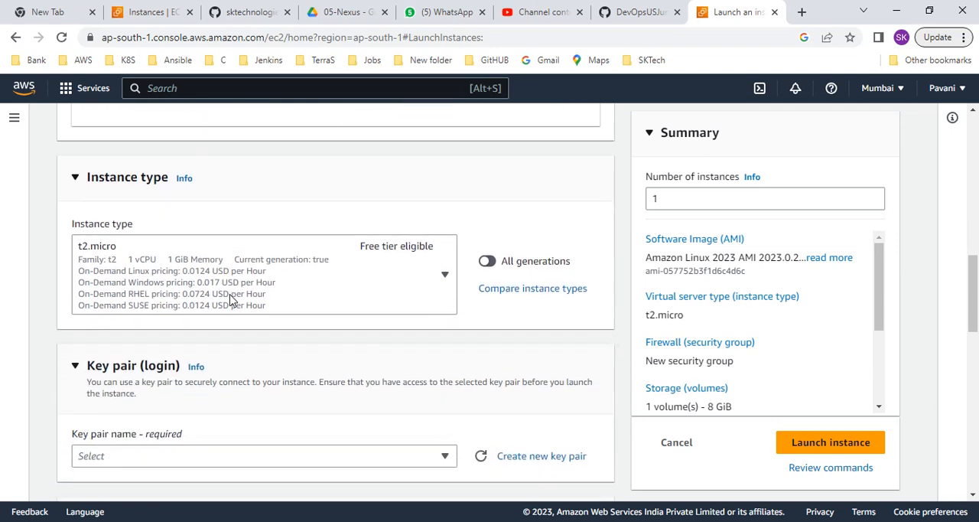
scroll(258, 291, "up", 1)
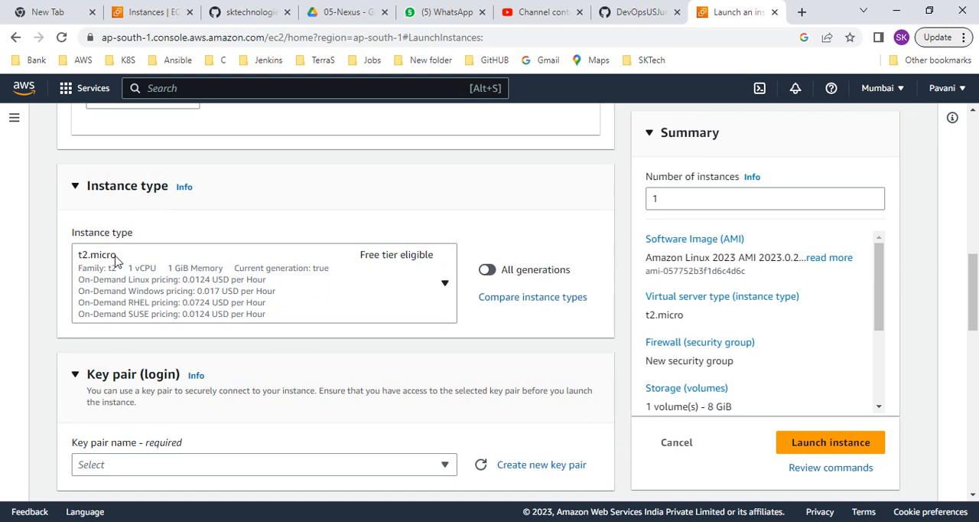
left_click(325, 275)
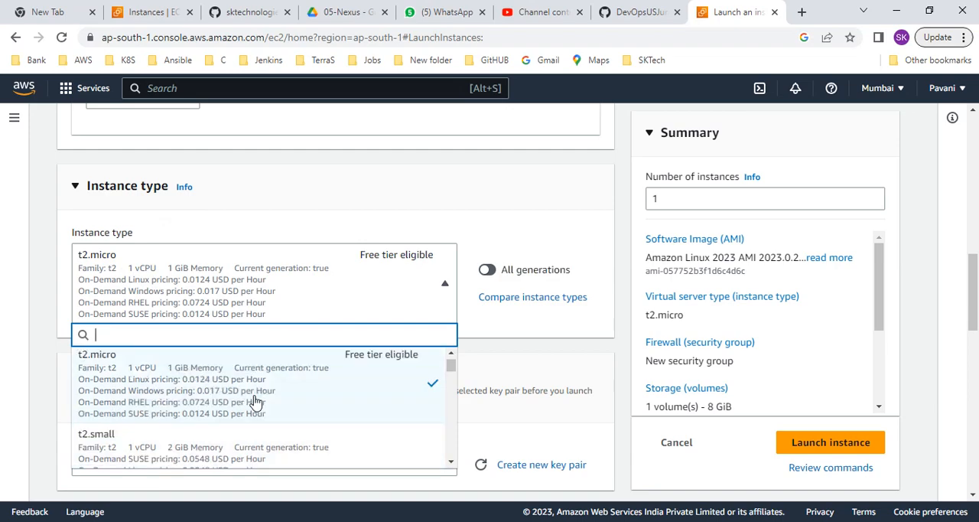
scroll(254, 402, "down", 10)
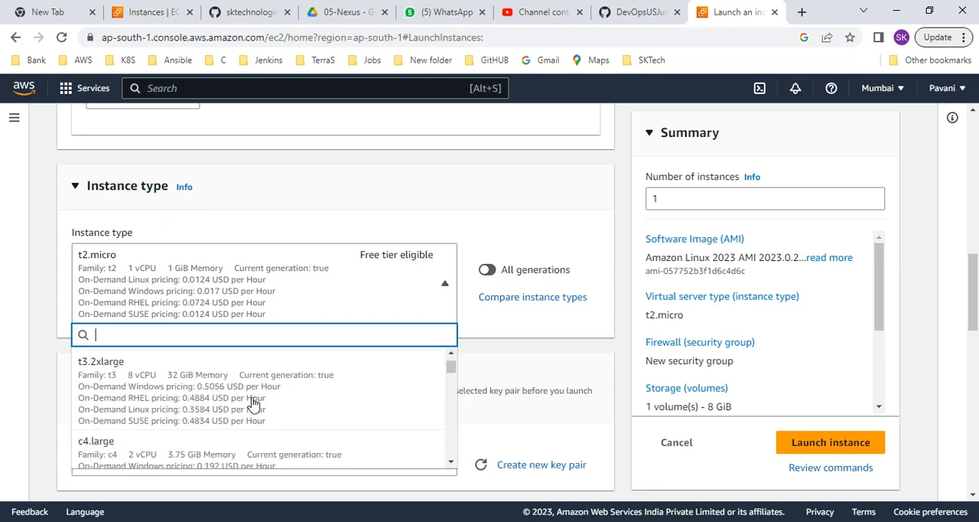
scroll(350, 399, "down", 15)
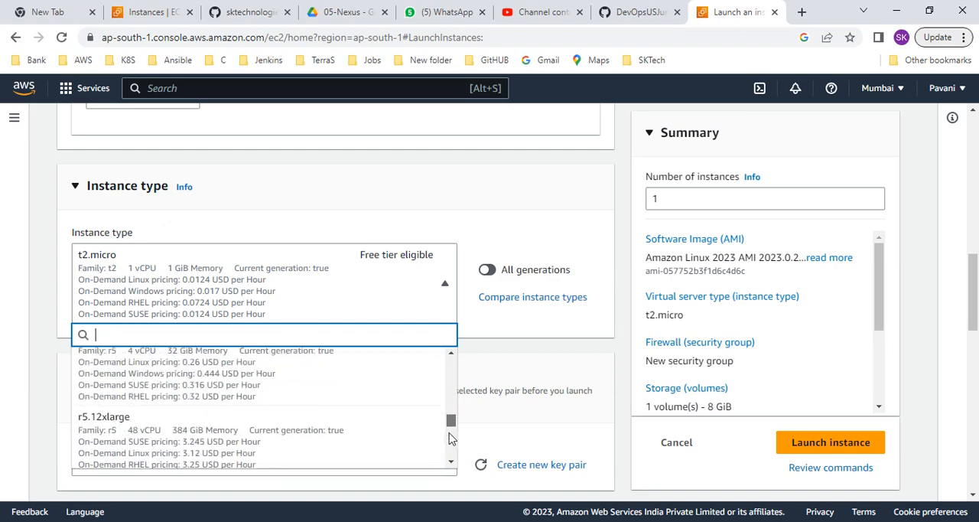
left_click_drag(450, 438, 459, 364)
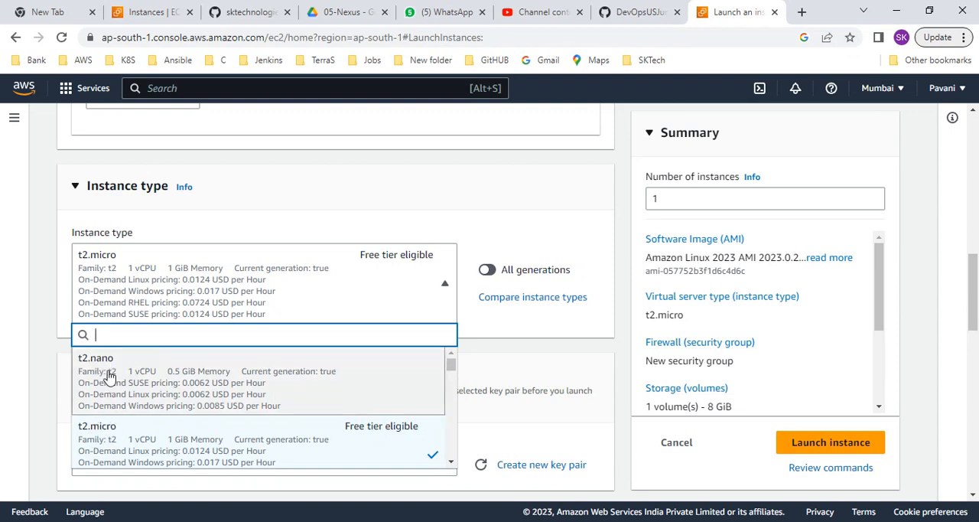
scroll(153, 419, "down", 1)
scroll(153, 419, "down", 1)
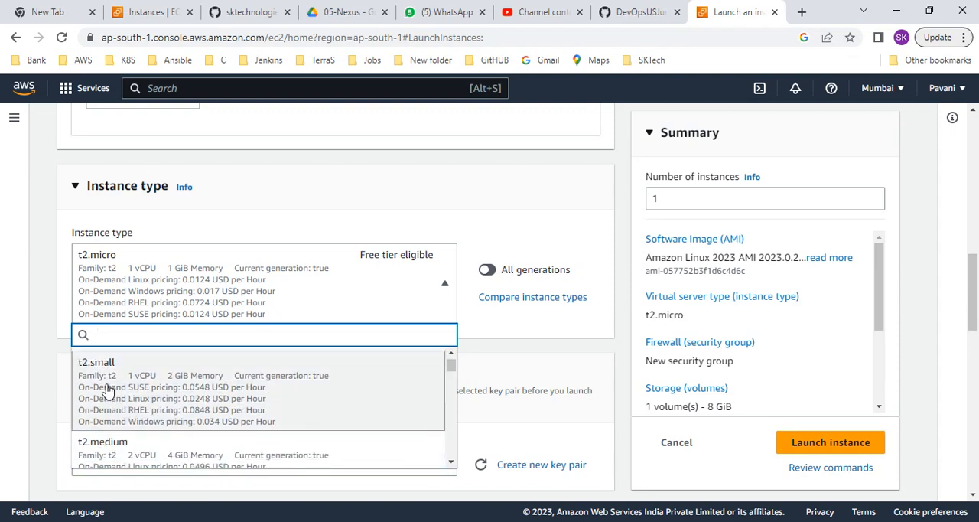
scroll(132, 404, "down", 1)
scroll(211, 445, "up", 3)
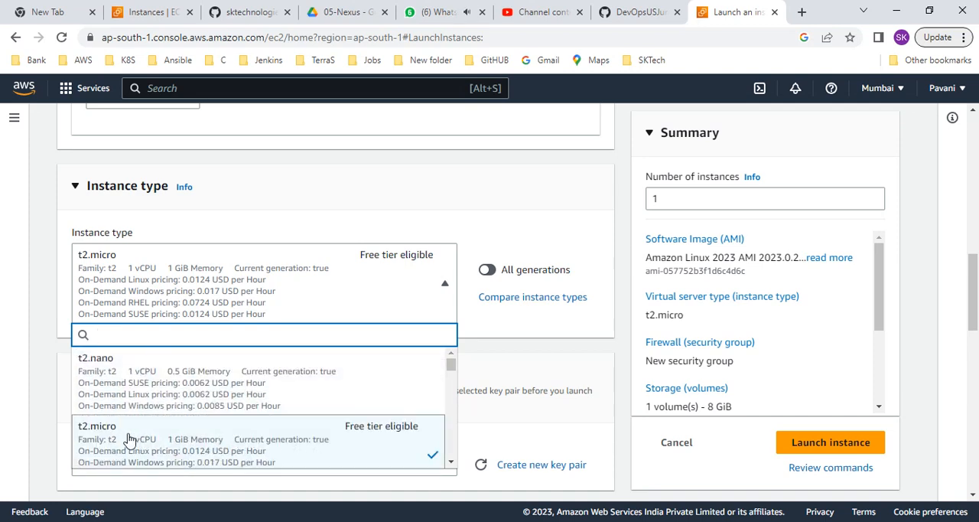
left_click(389, 435)
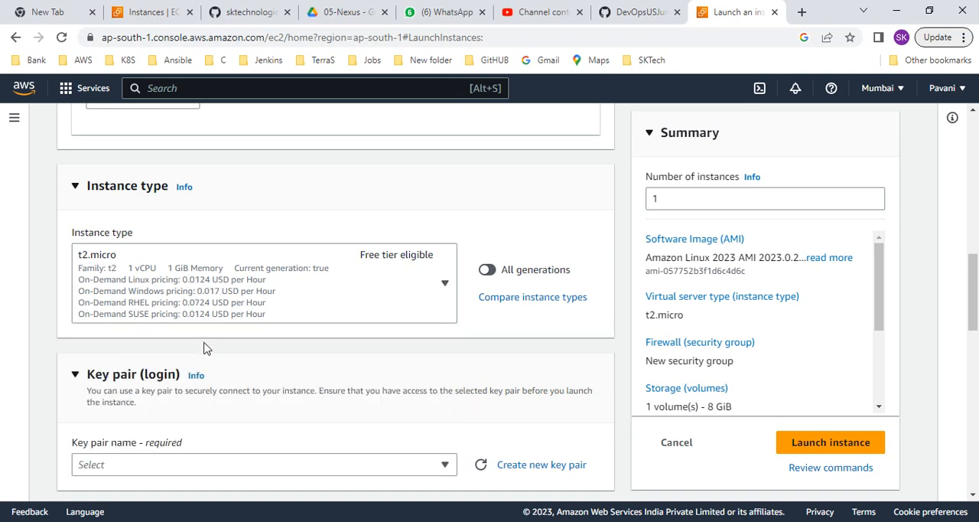
Create a new RSA key pair with a .pem private key file for the instance, entering the key pair name
scroll(203, 345, "down", 2)
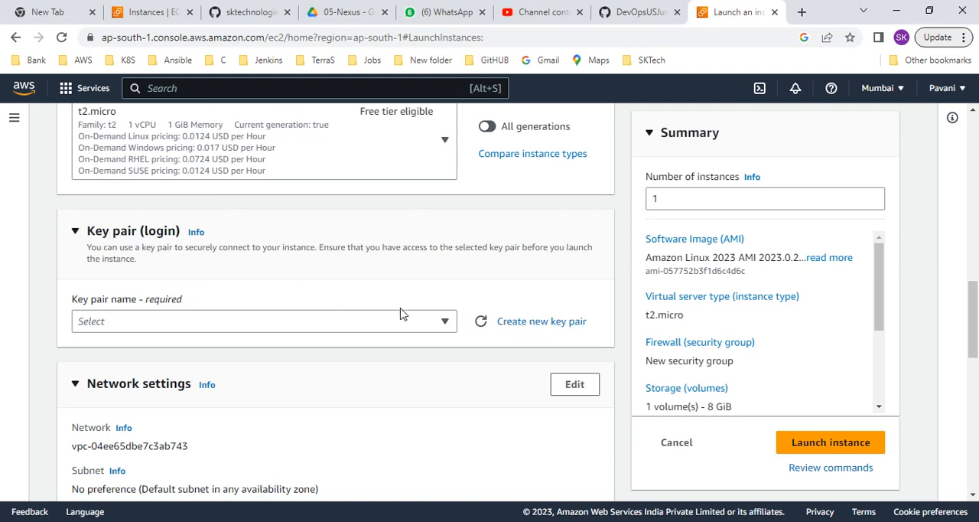
left_click(520, 322)
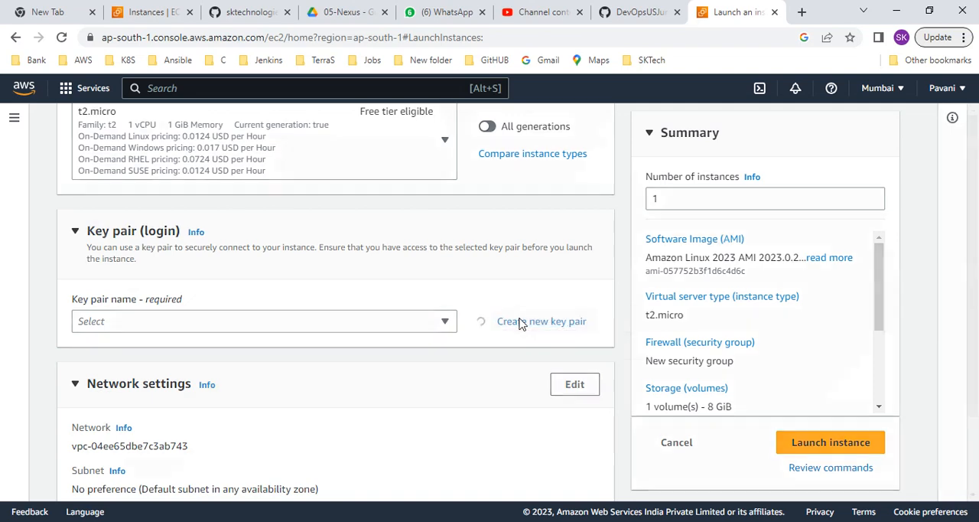
left_click(385, 228)
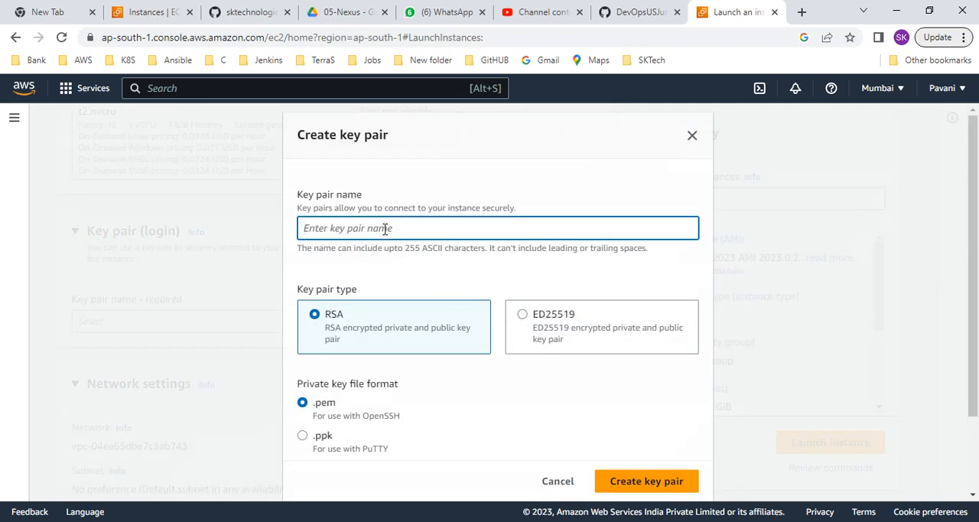
type("sktech-kkumar")
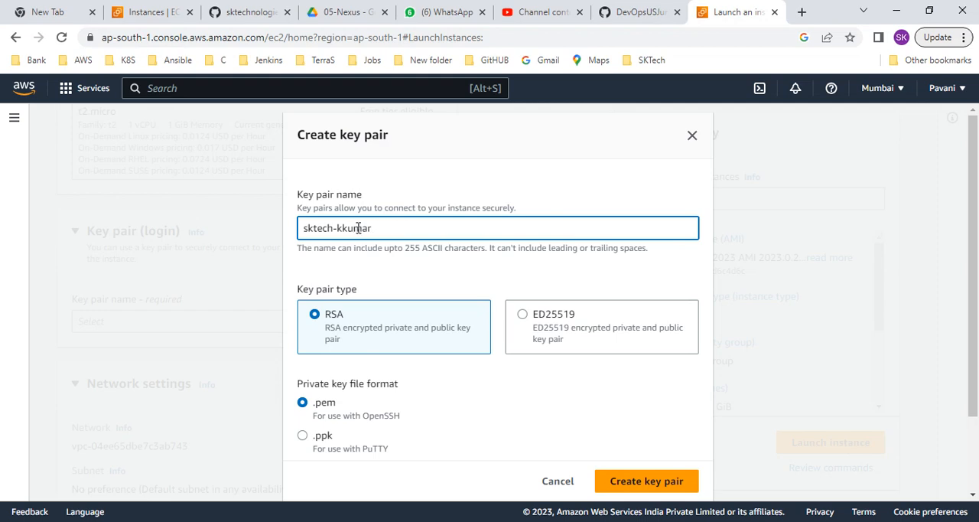
left_click(352, 228)
left_click(639, 485)
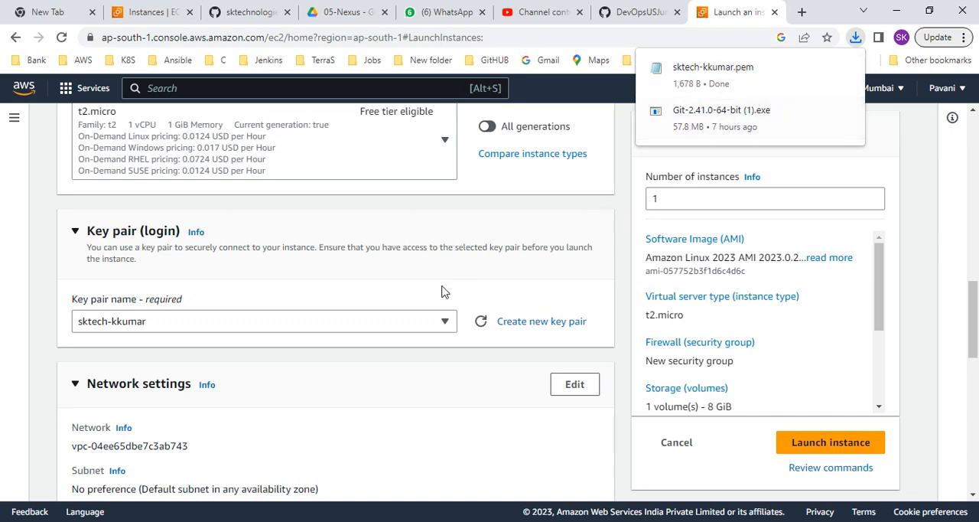
Review the network and storage settings and launch the instance with a new security group and an 8 GiB gp3 root volume
scroll(352, 336, "down", 1)
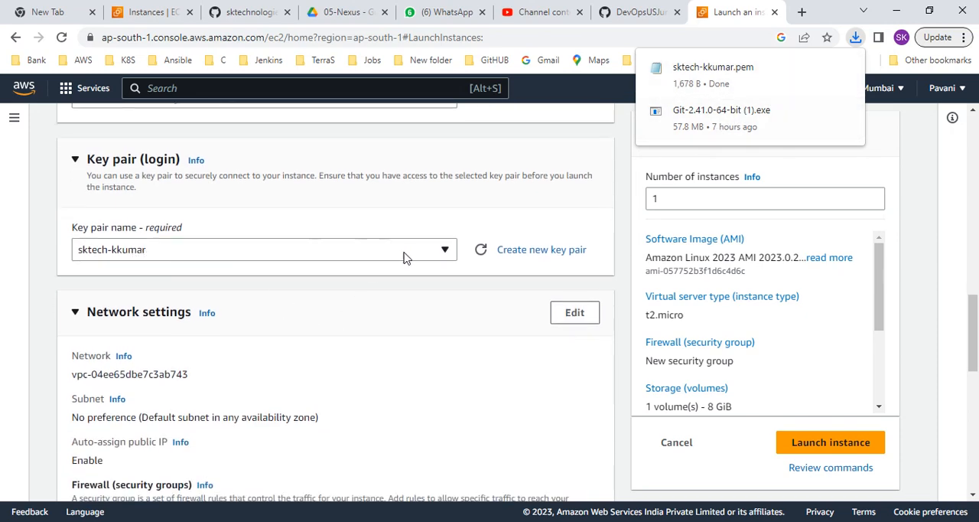
scroll(241, 332, "down", 1)
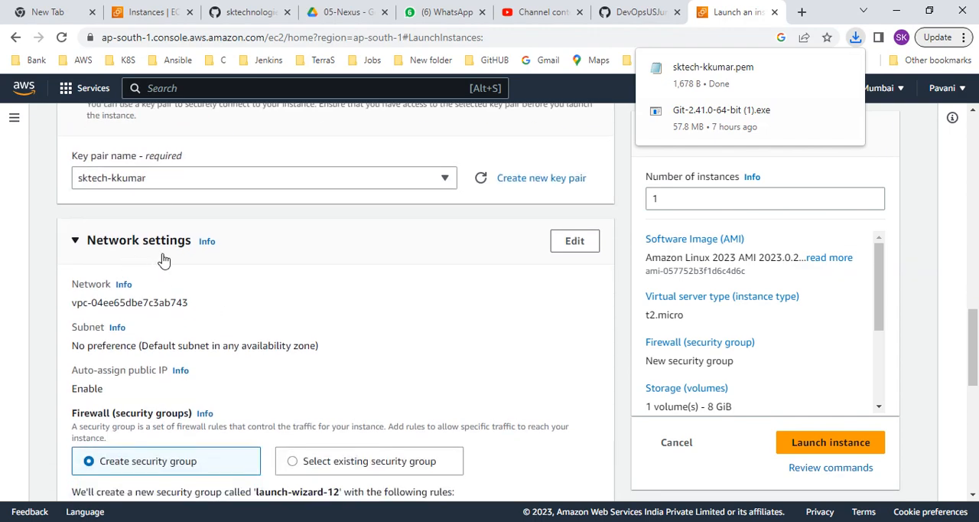
scroll(230, 318, "down", 2)
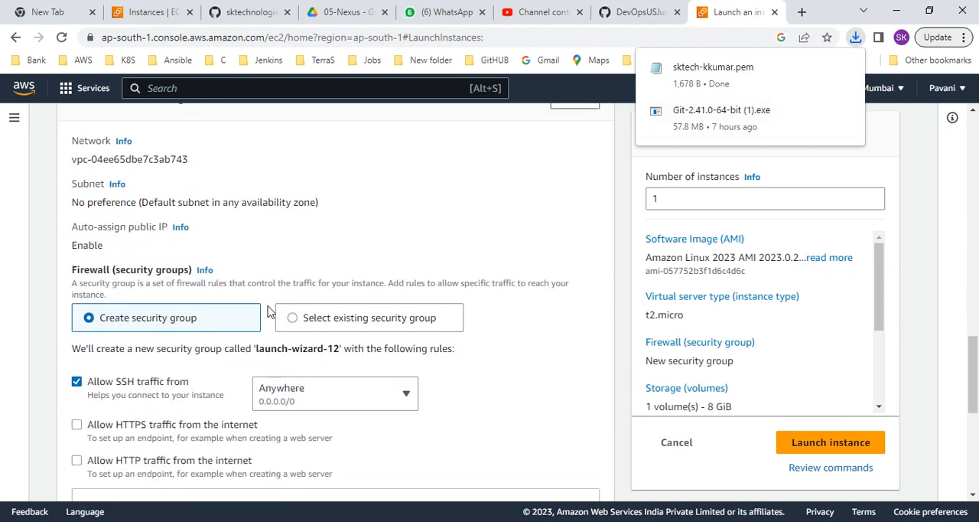
scroll(268, 310, "down", 2)
scroll(264, 311, "down", 1)
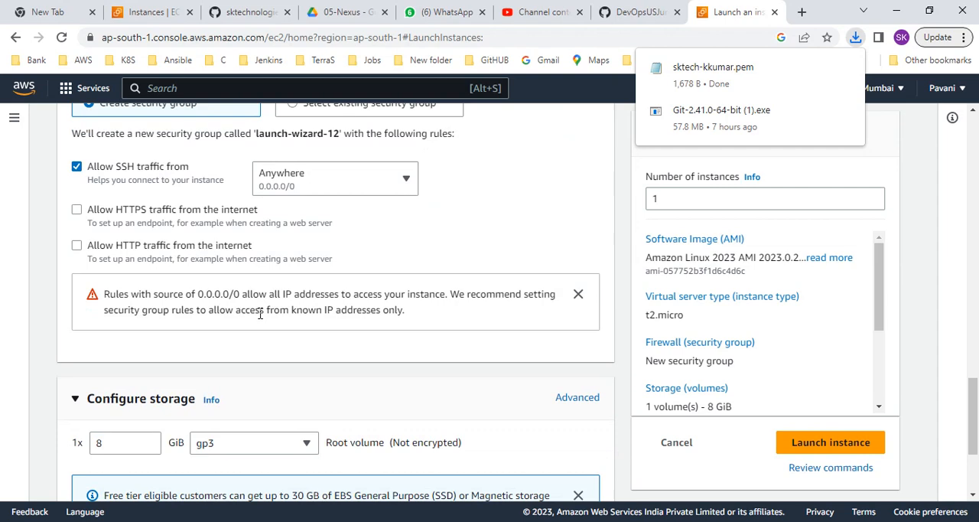
scroll(260, 313, "down", 1)
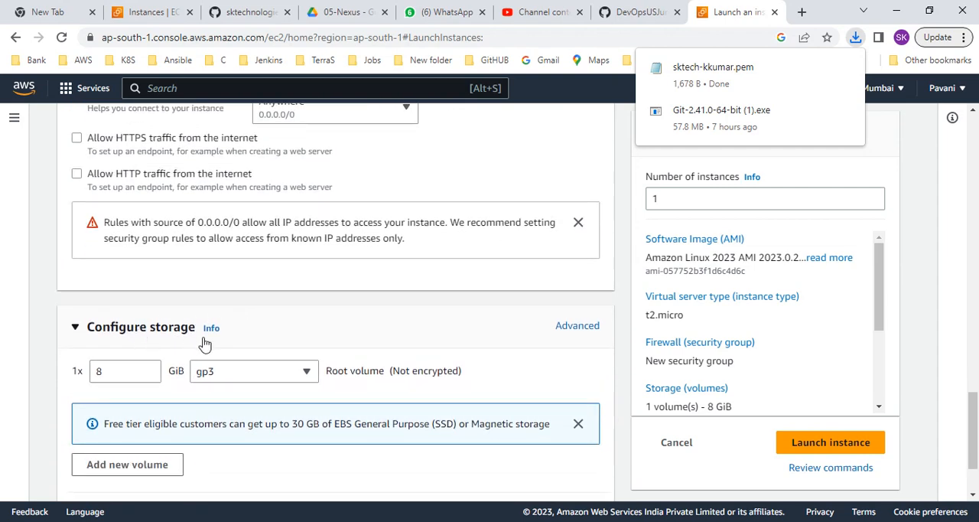
double_click(122, 372)
scroll(277, 376, "down", 2)
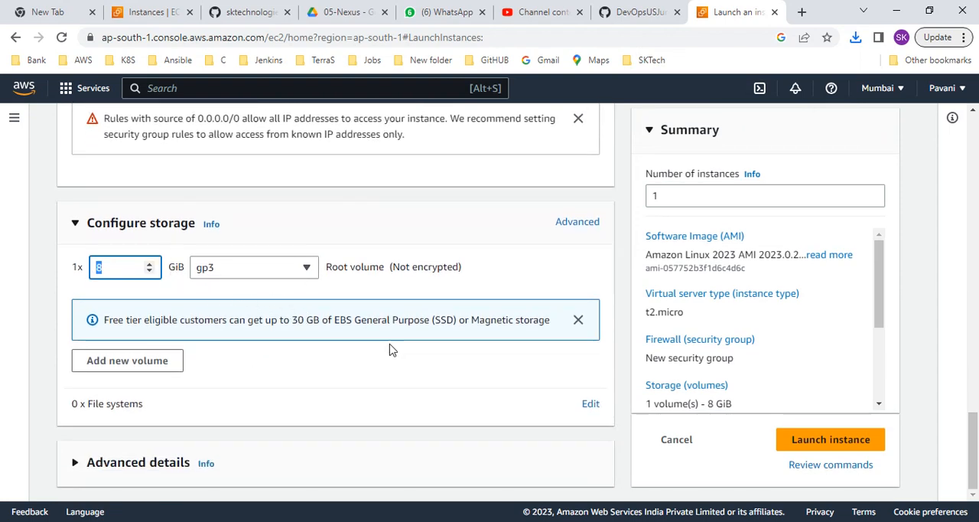
left_click(831, 440)
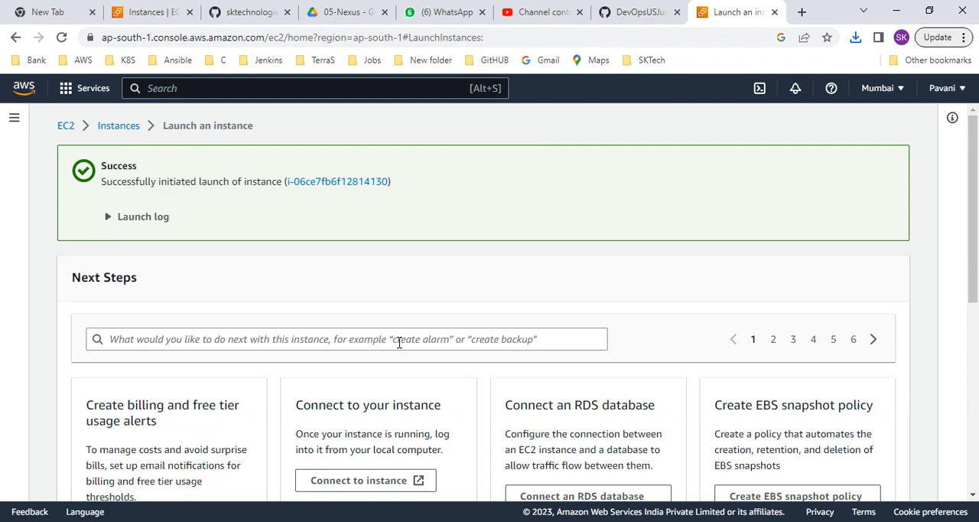
Open the list of all instances, refresh it and look across its columns for Linux_Server
scroll(495, 344, "down", 5)
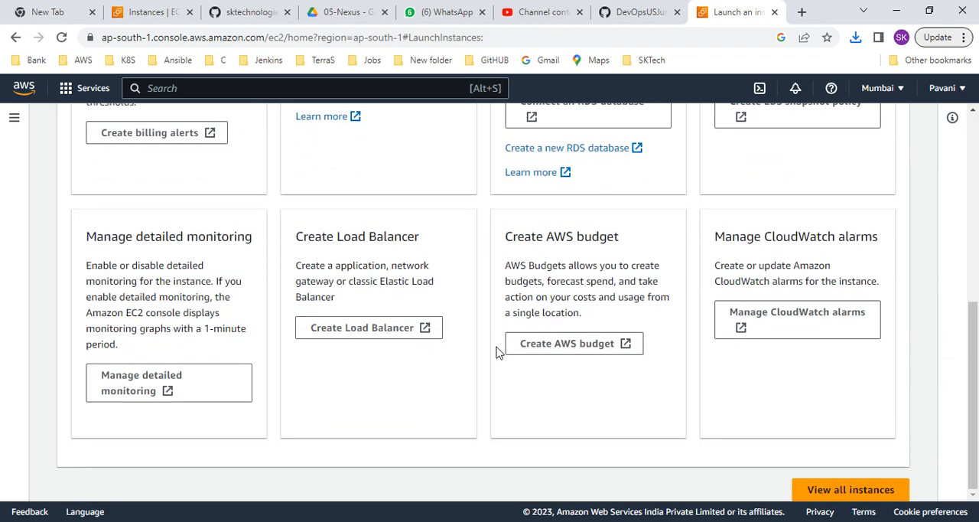
left_click(815, 486)
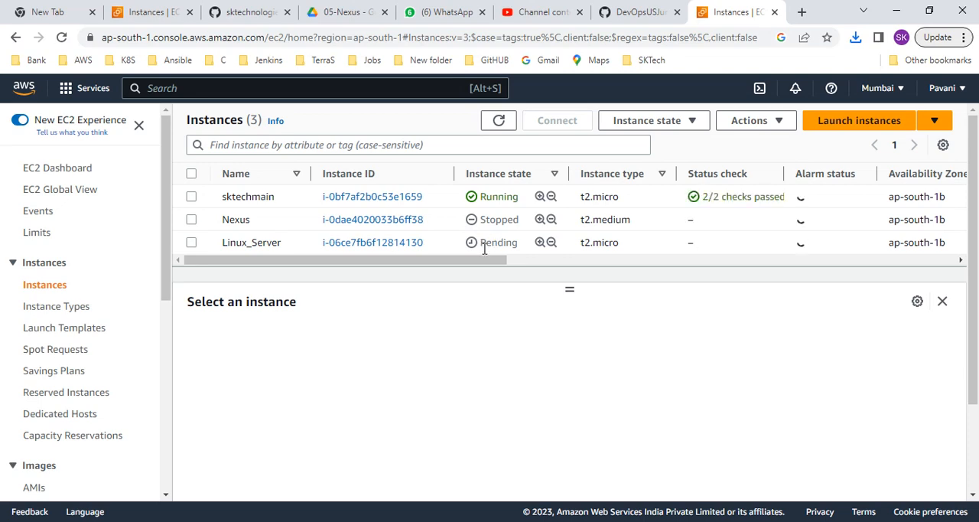
left_click_drag(485, 262, 397, 262)
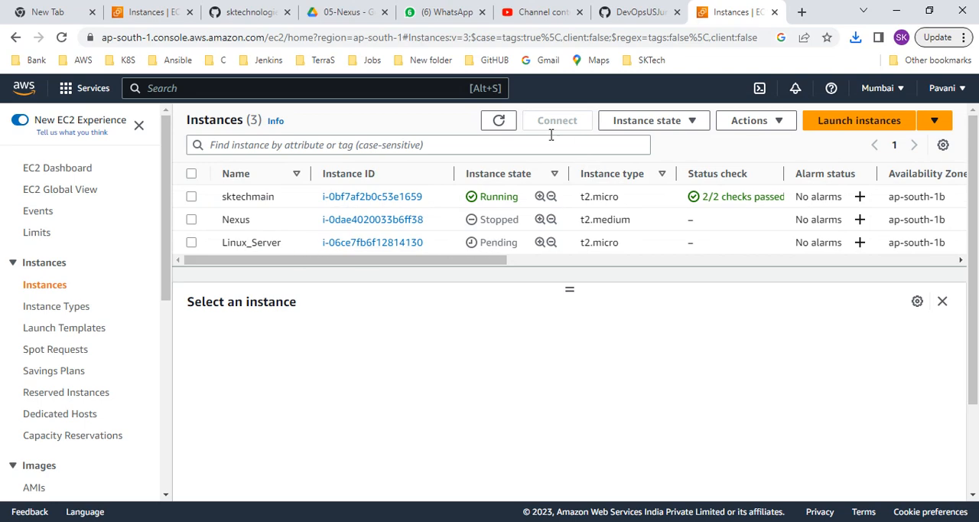
left_click(500, 122)
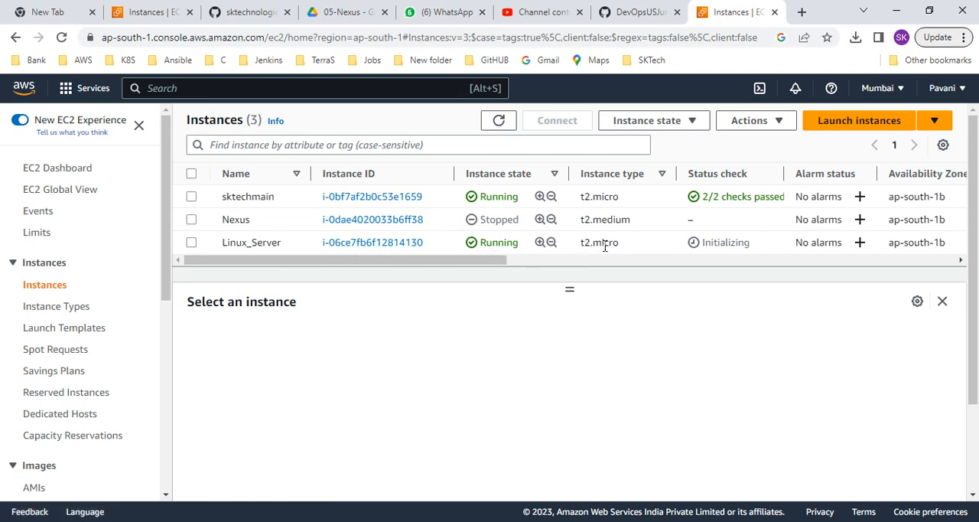
left_click_drag(462, 260, 912, 245)
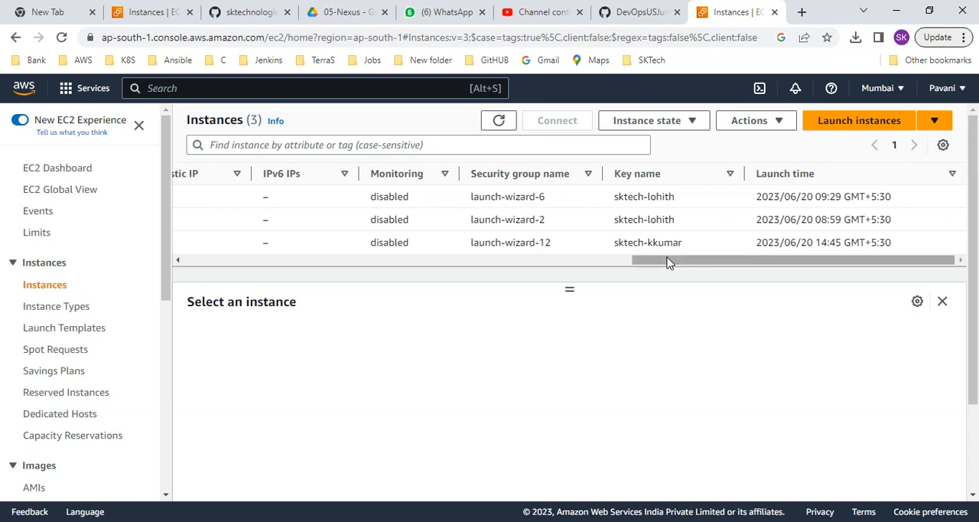
left_click_drag(667, 264, 176, 278)
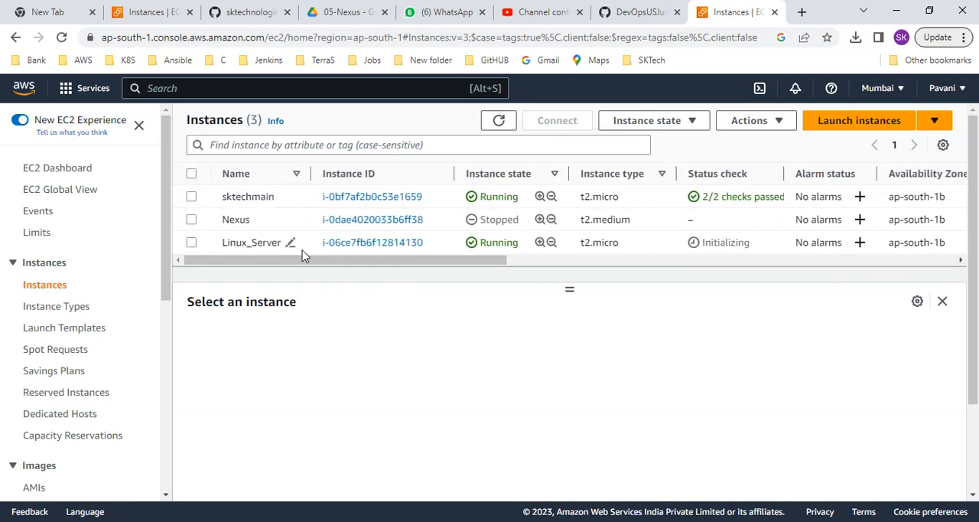
Select the Linux_Server instance and examine its details, including the public IP address and assigned key pair
left_click(192, 243)
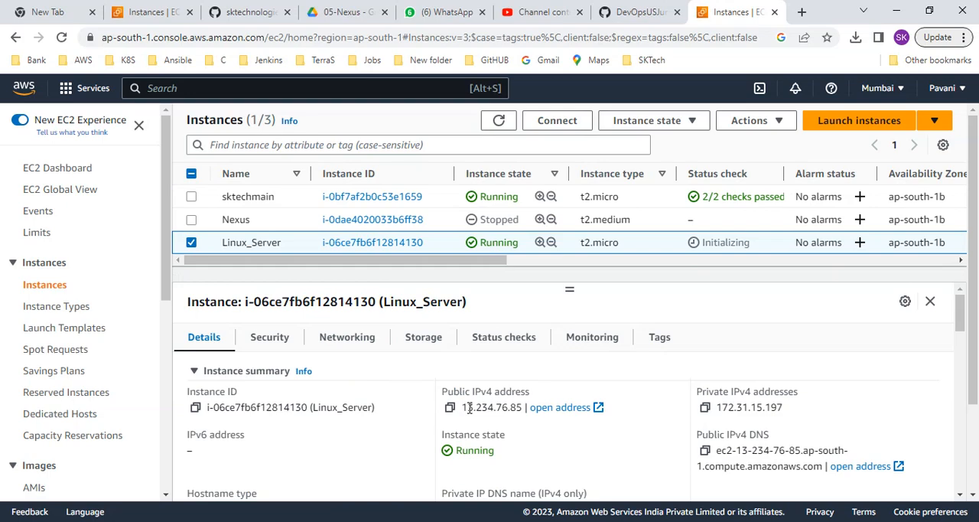
scroll(559, 453, "down", 1)
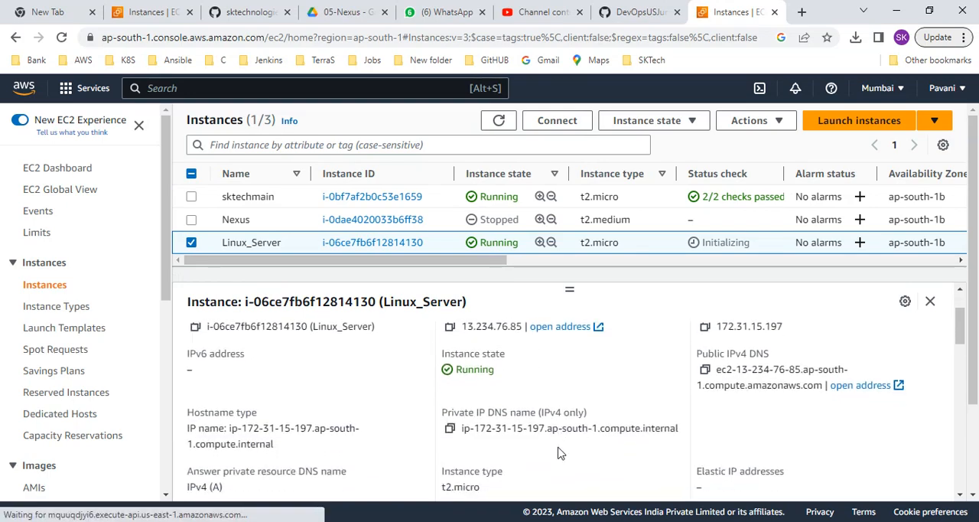
scroll(559, 453, "down", 1)
scroll(547, 449, "down", 2)
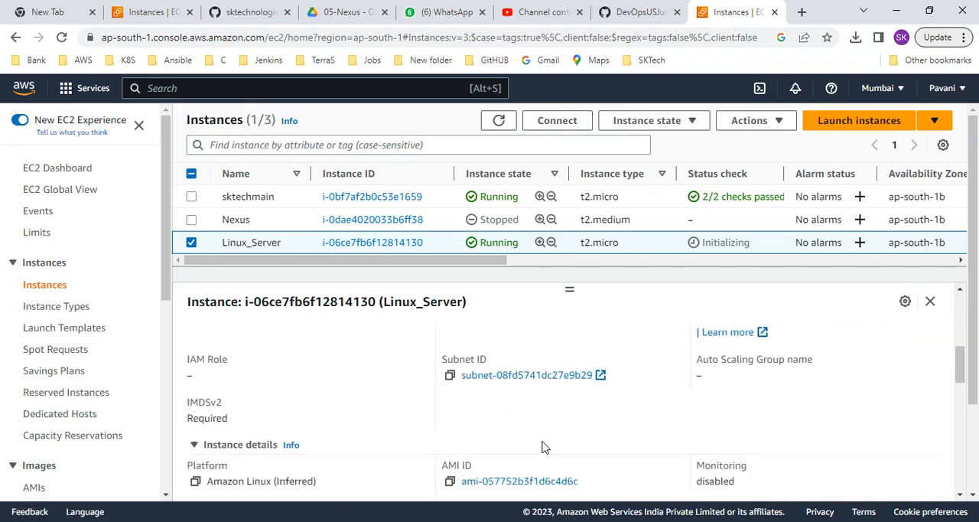
scroll(542, 446, "down", 3)
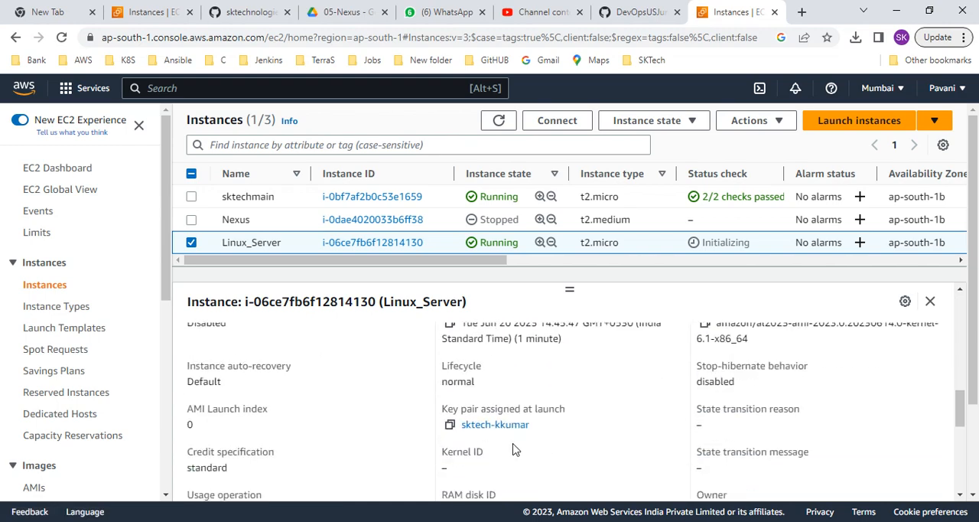
scroll(513, 449, "down", 1)
scroll(474, 442, "up", 1)
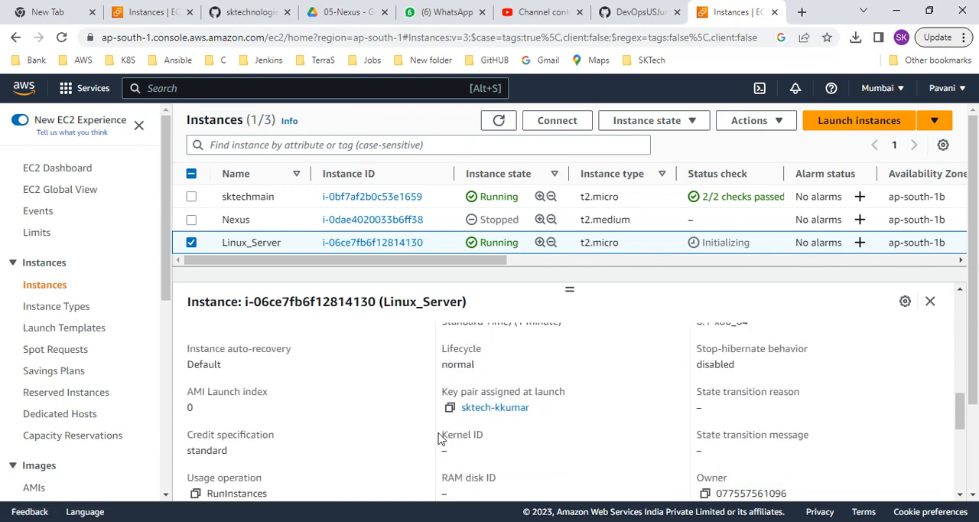
scroll(438, 435, "down", 3)
scroll(485, 421, "down", 2)
scroll(485, 420, "up", 10)
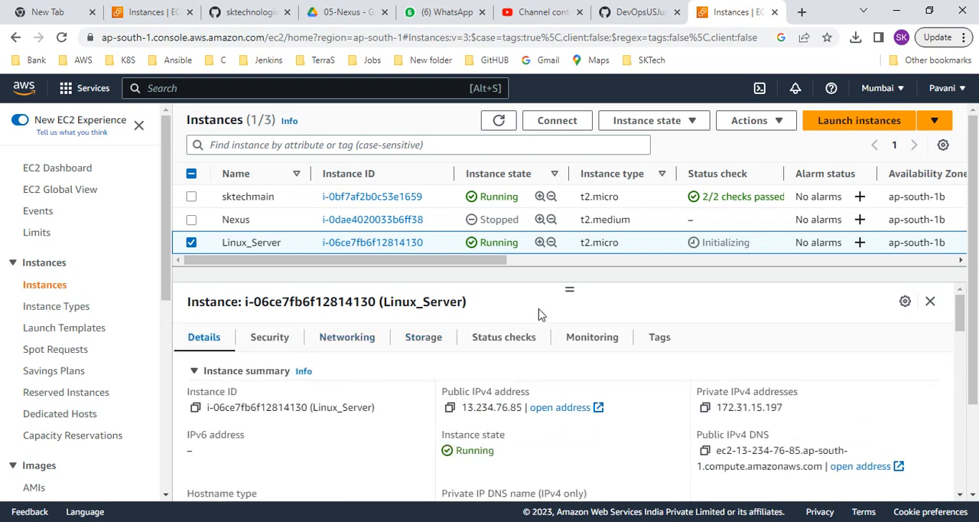
left_click_drag(570, 287, 579, 338)
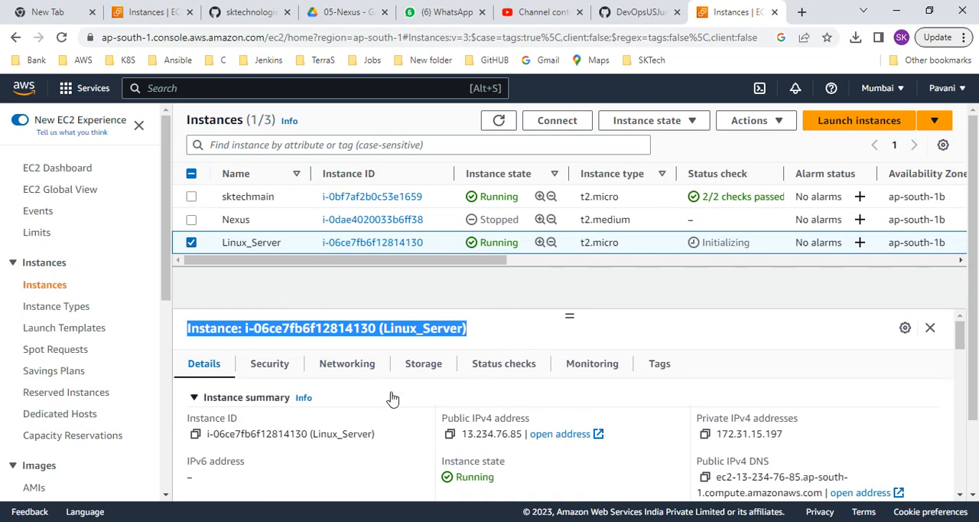
Switch back to the Linux_Dec.txt notes in the text editor
key("alt+Tab")
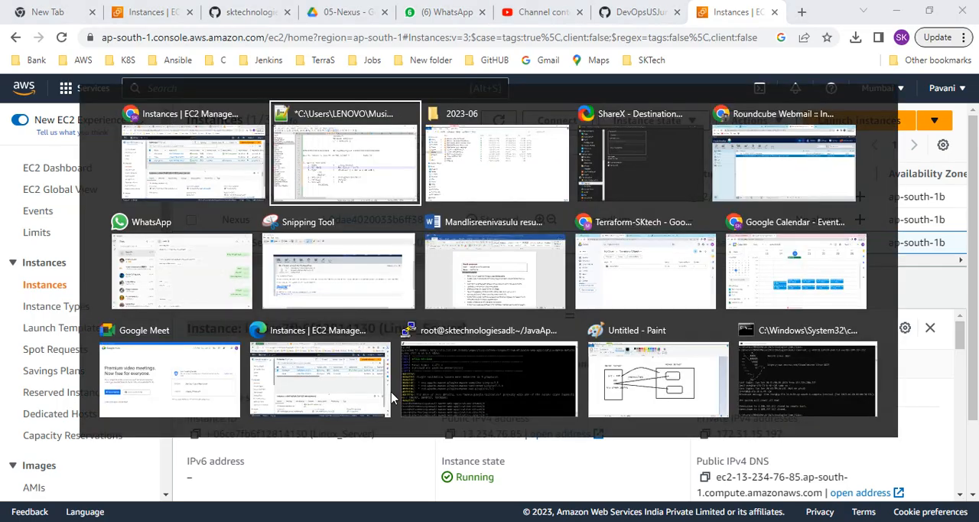